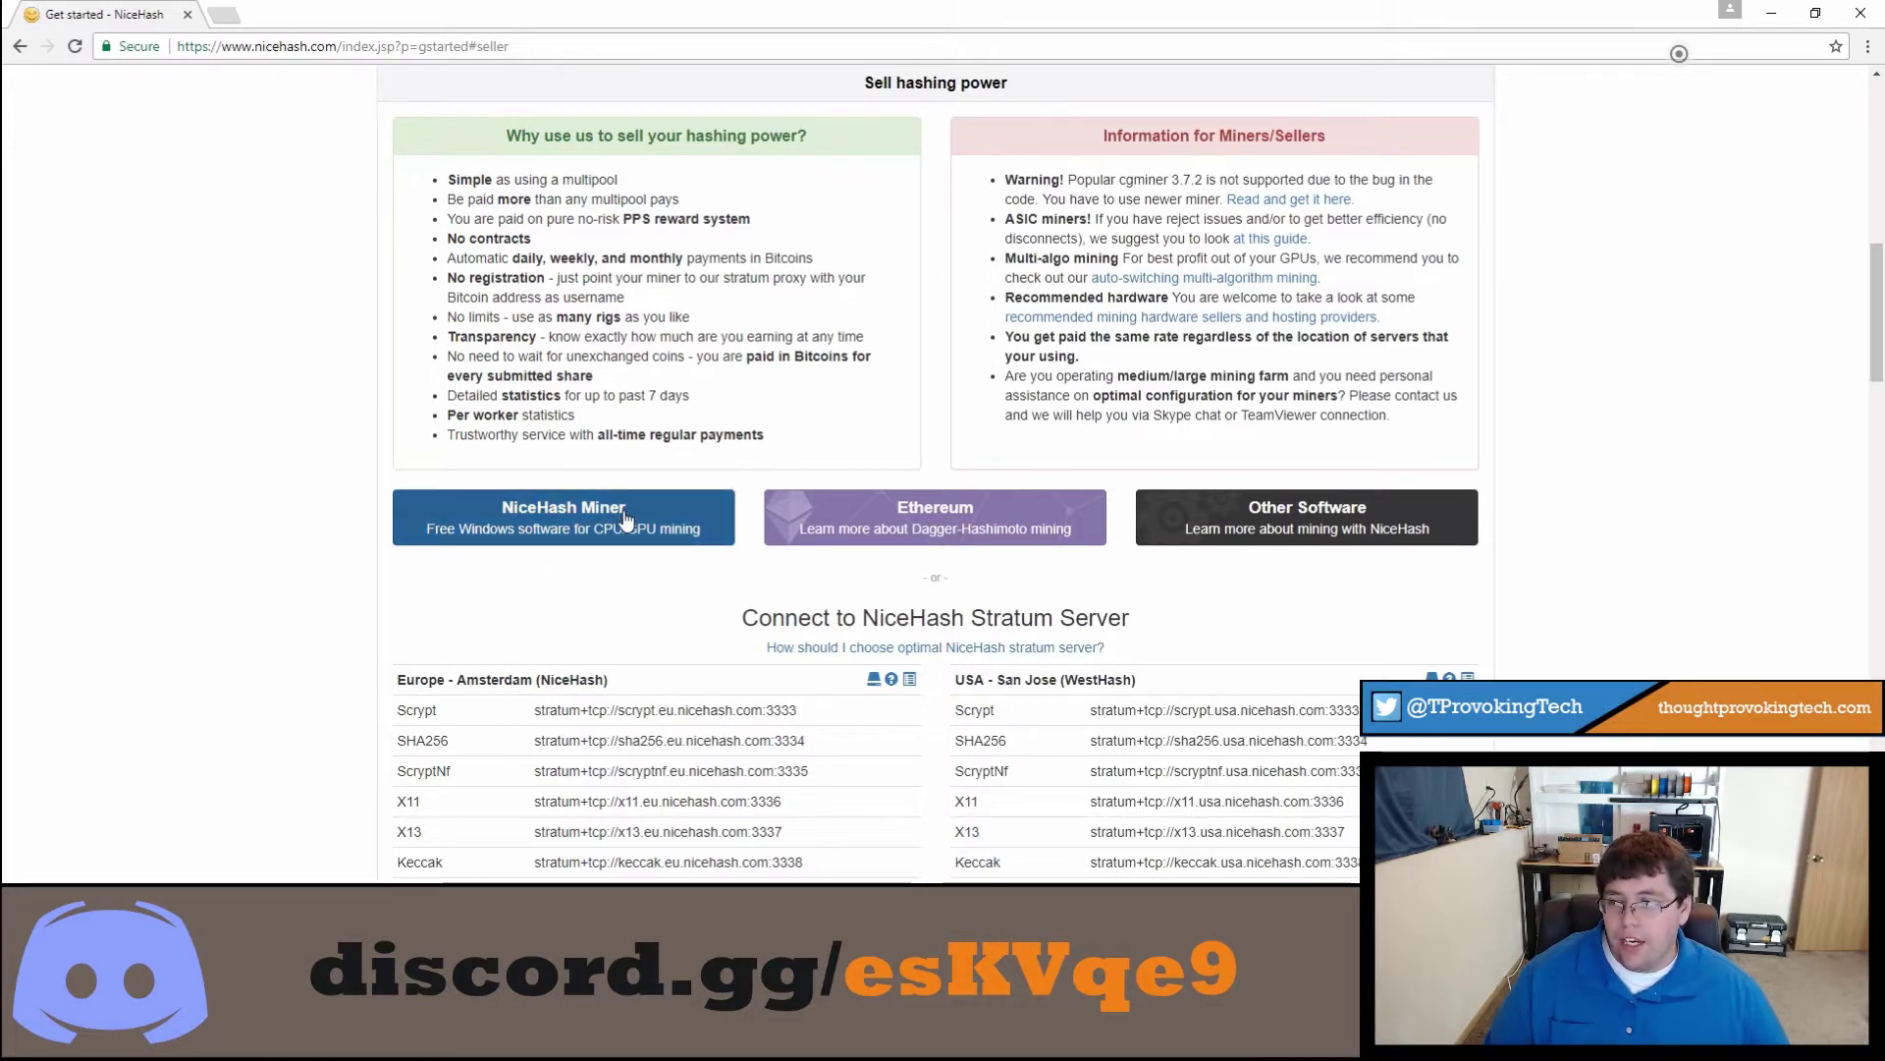
Step: Open the NiceHash Miner page from the Getting Started page
click(625, 520)
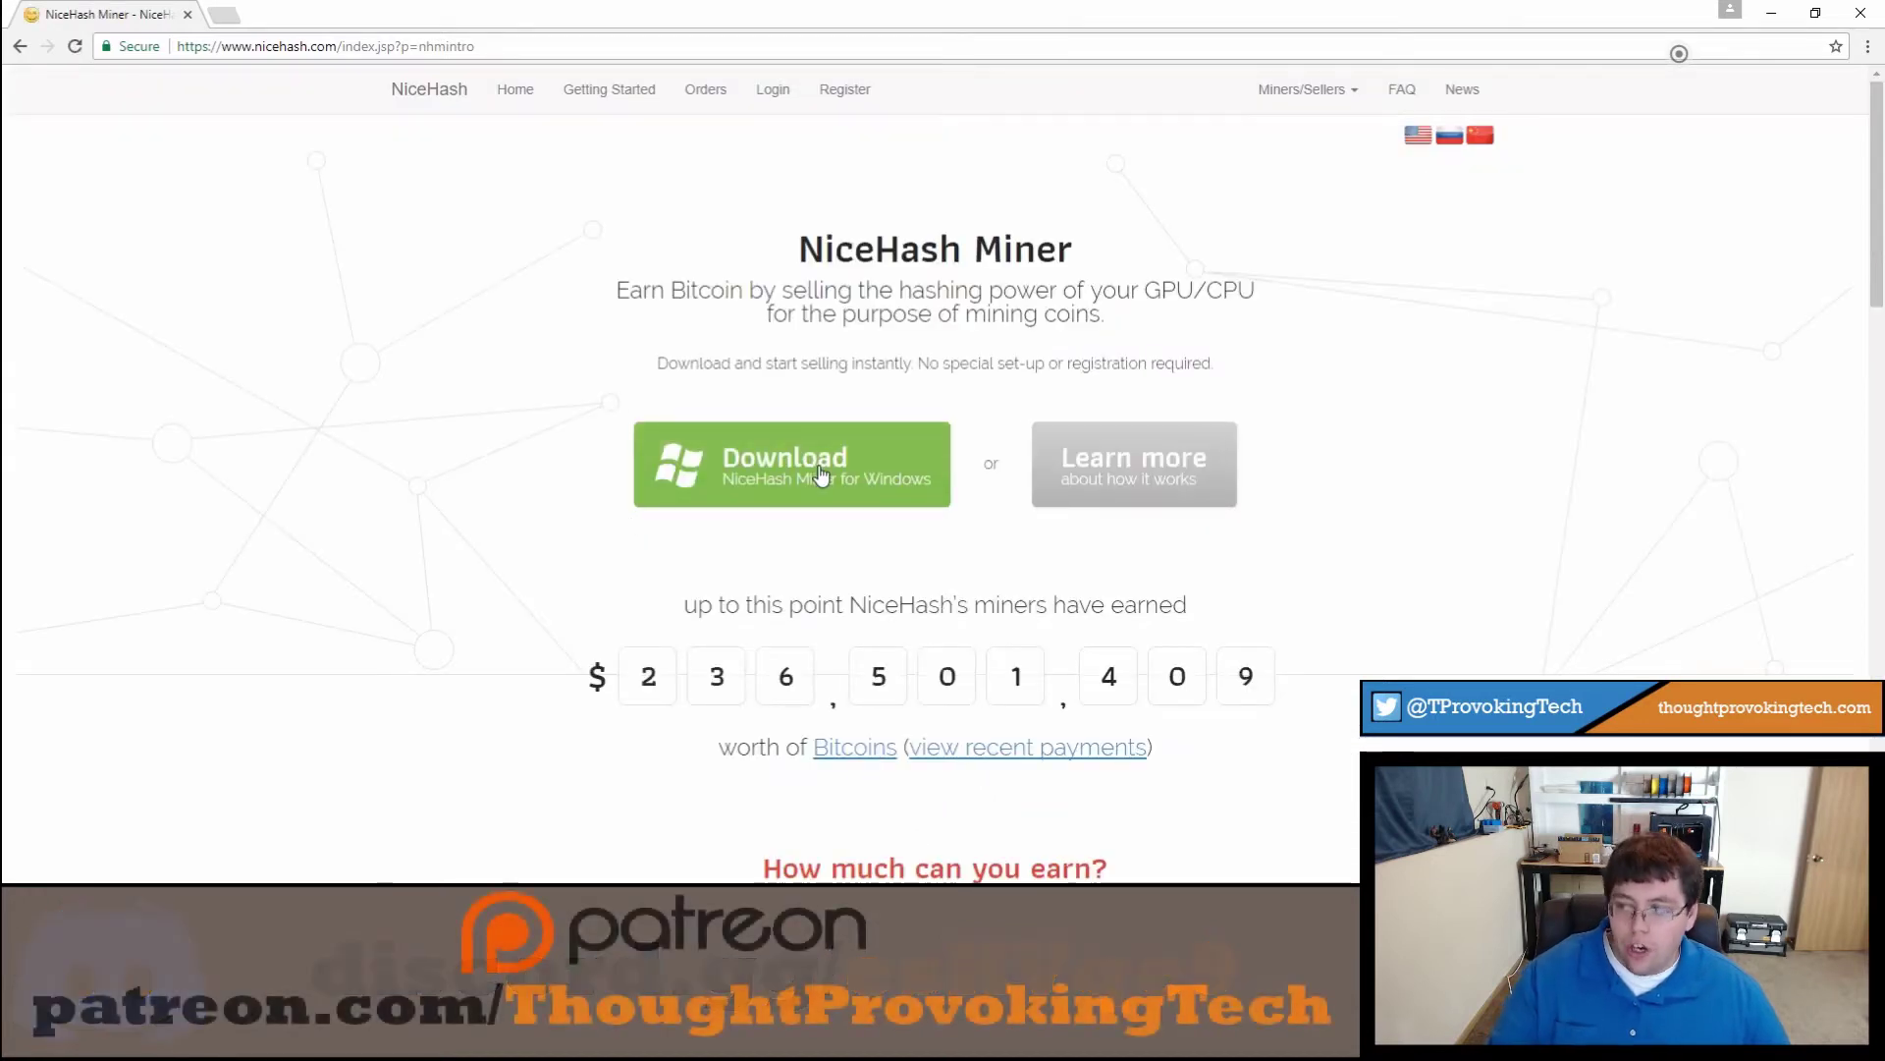
Step: Download NiceHash Miner for Windows and extract the NiceHashMiner_v1.7.5.13 zip into Downloads
click(816, 475)
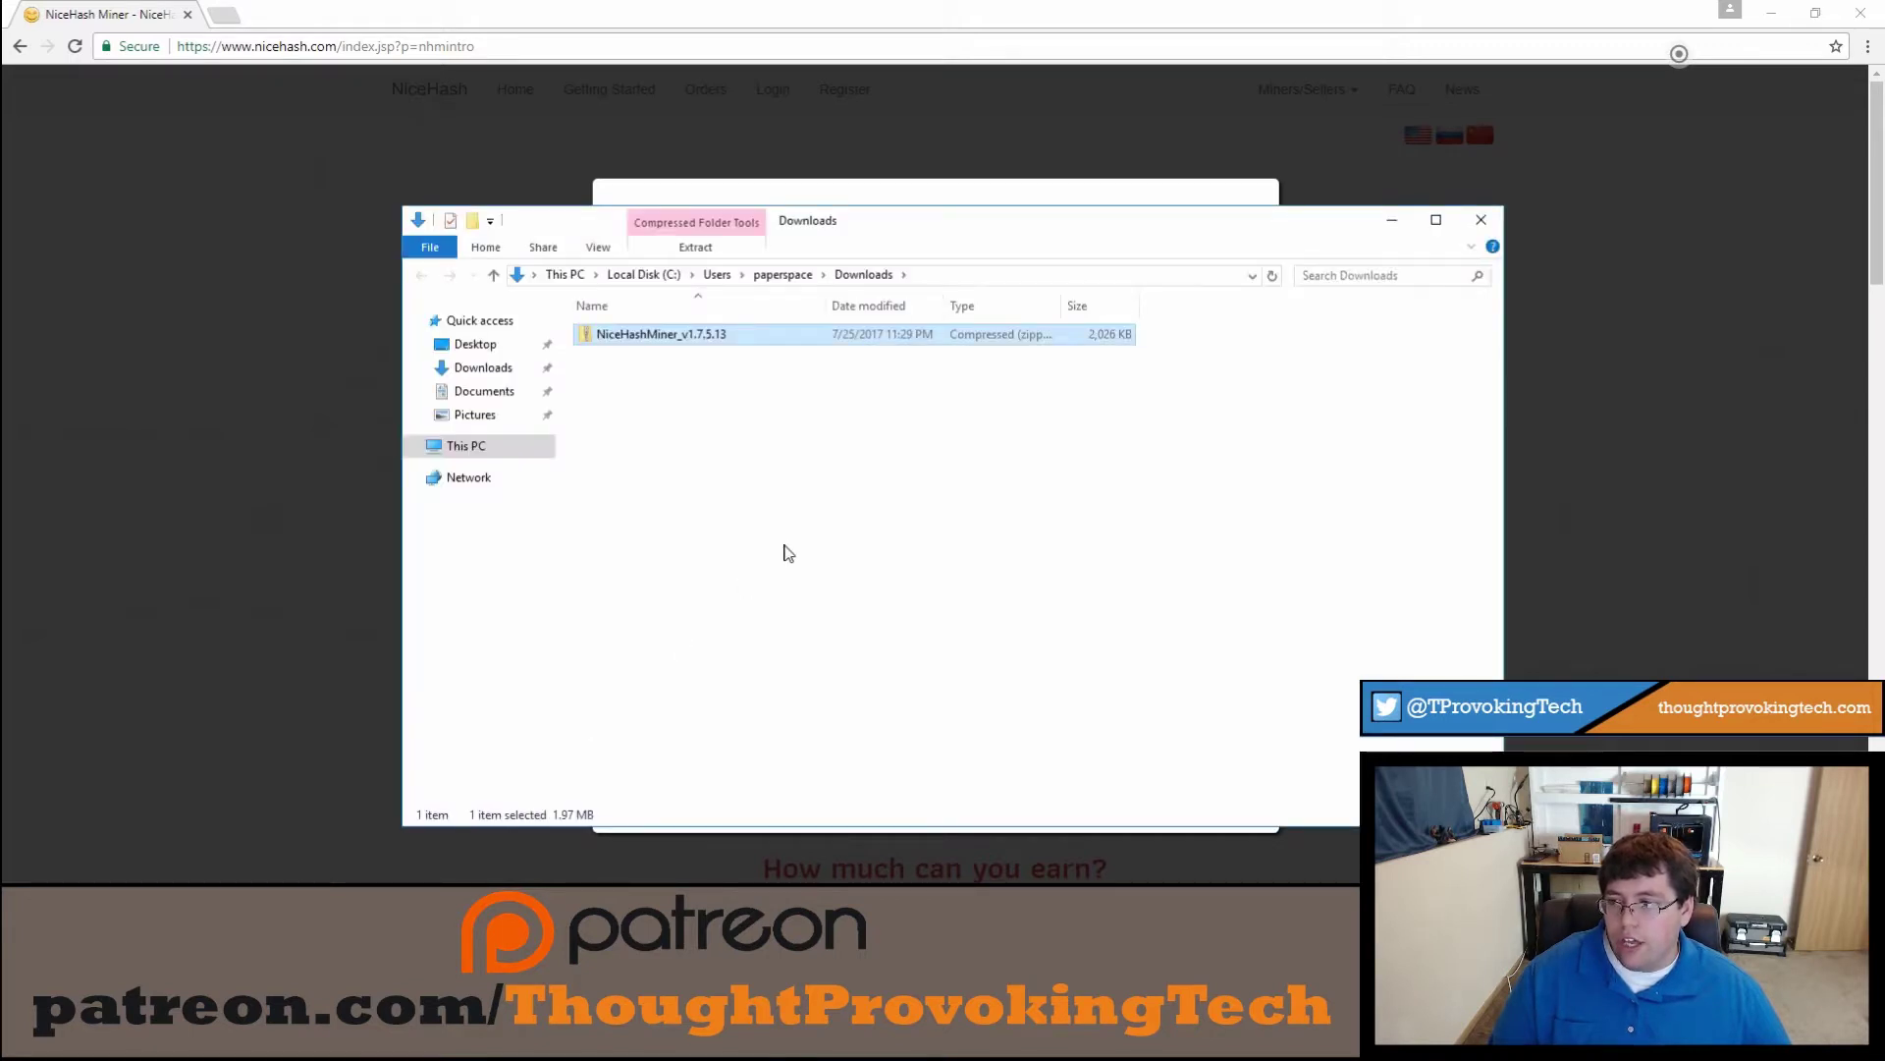
right_click(667, 340)
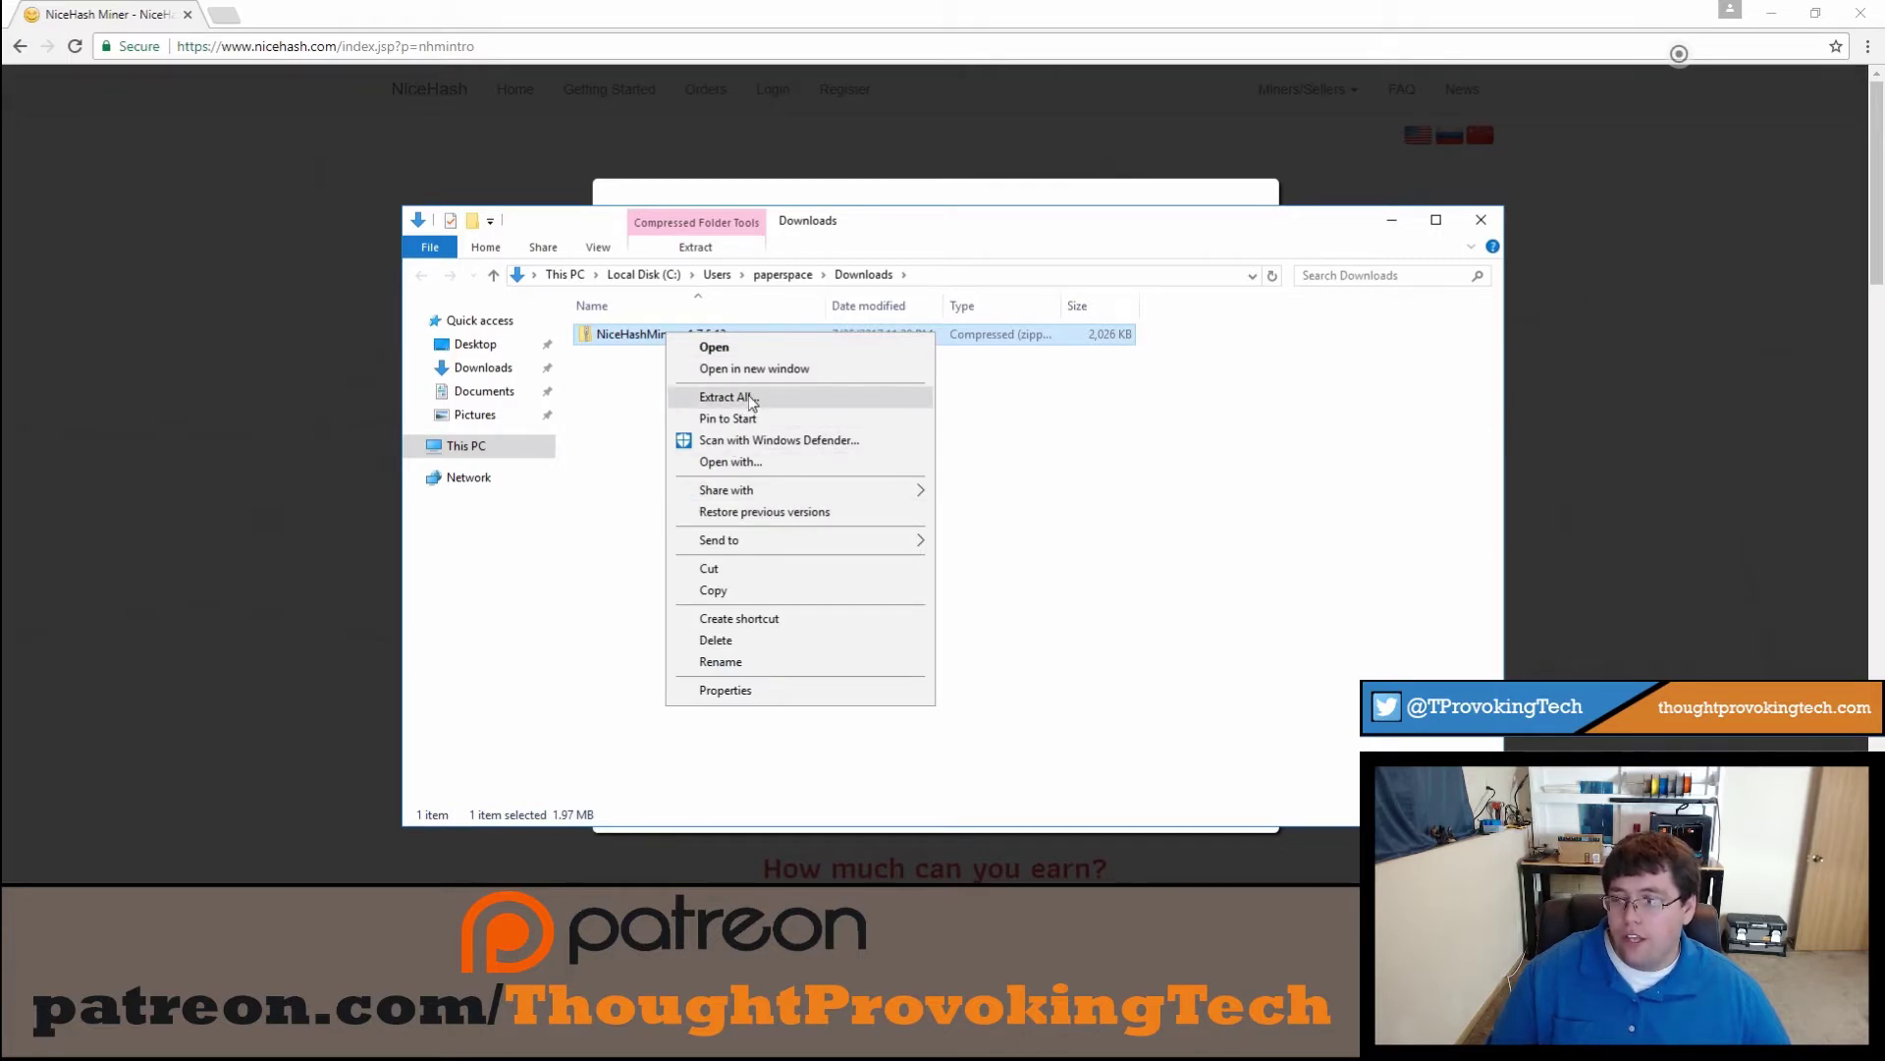
click(581, 427)
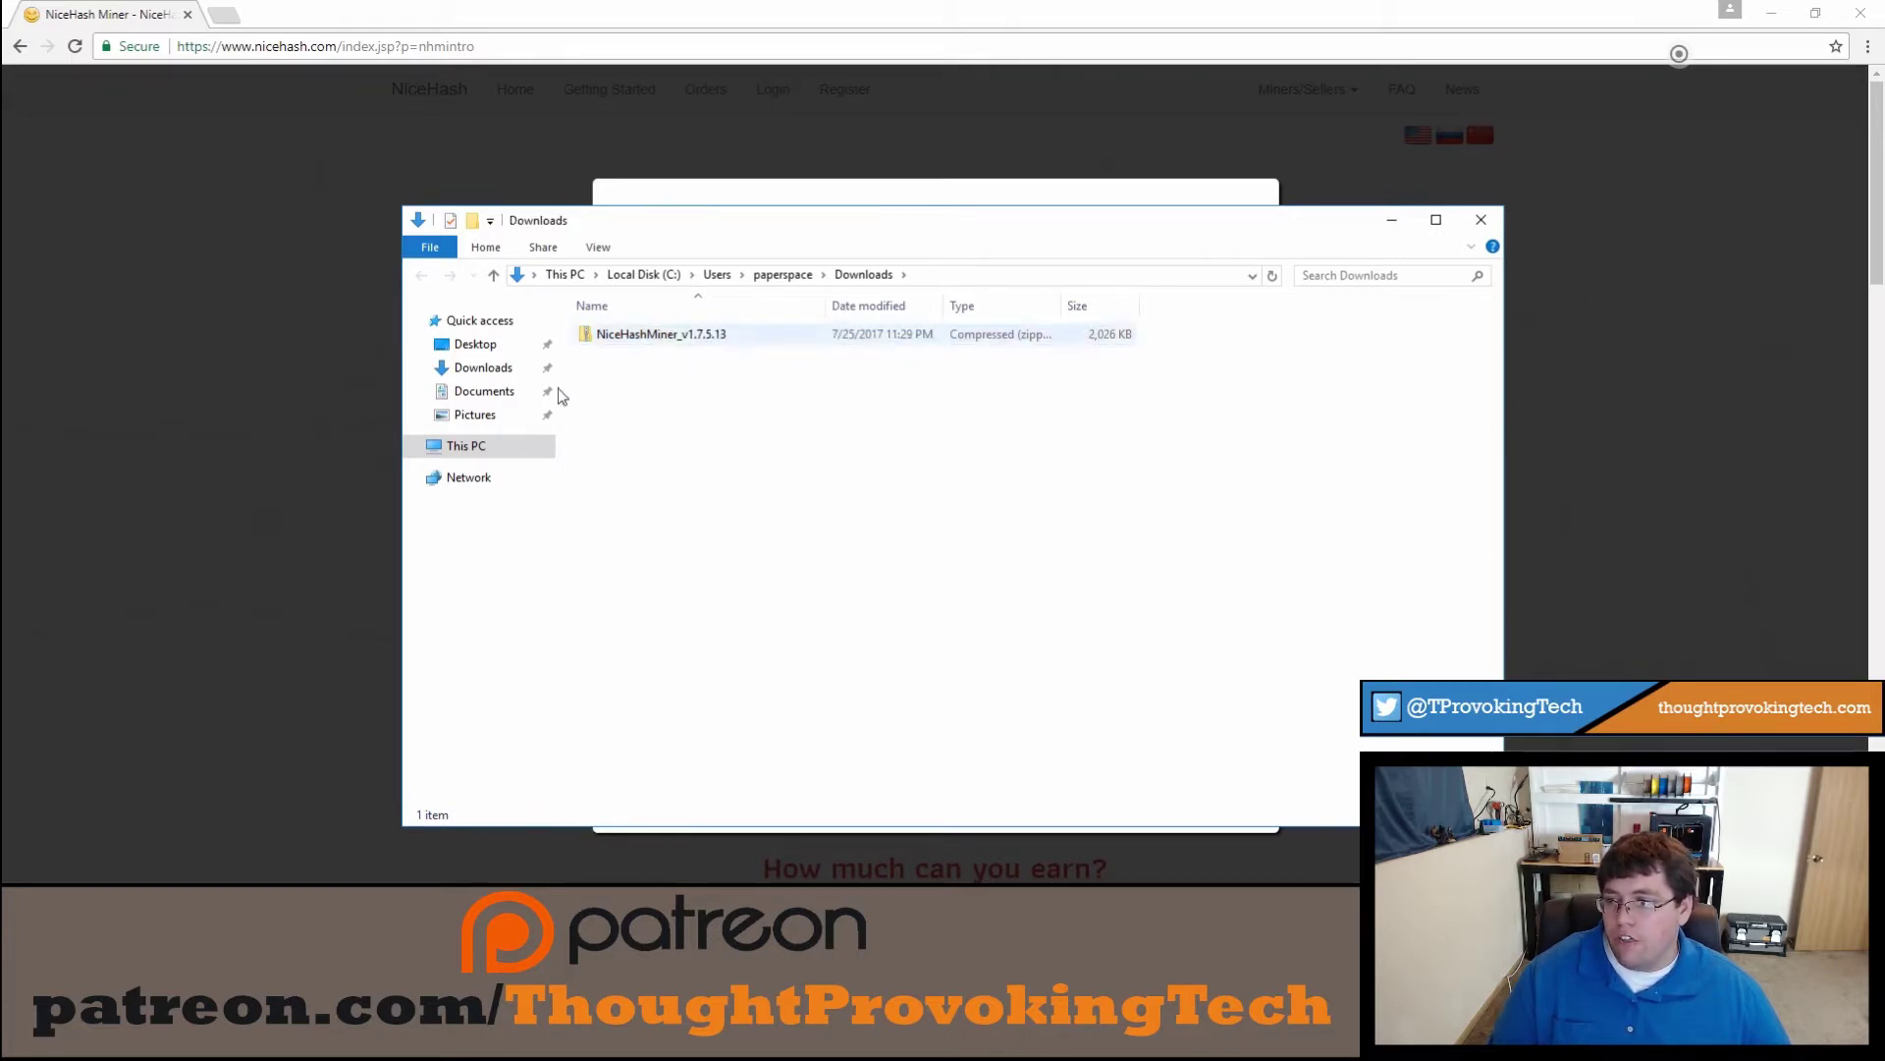
right_click(684, 341)
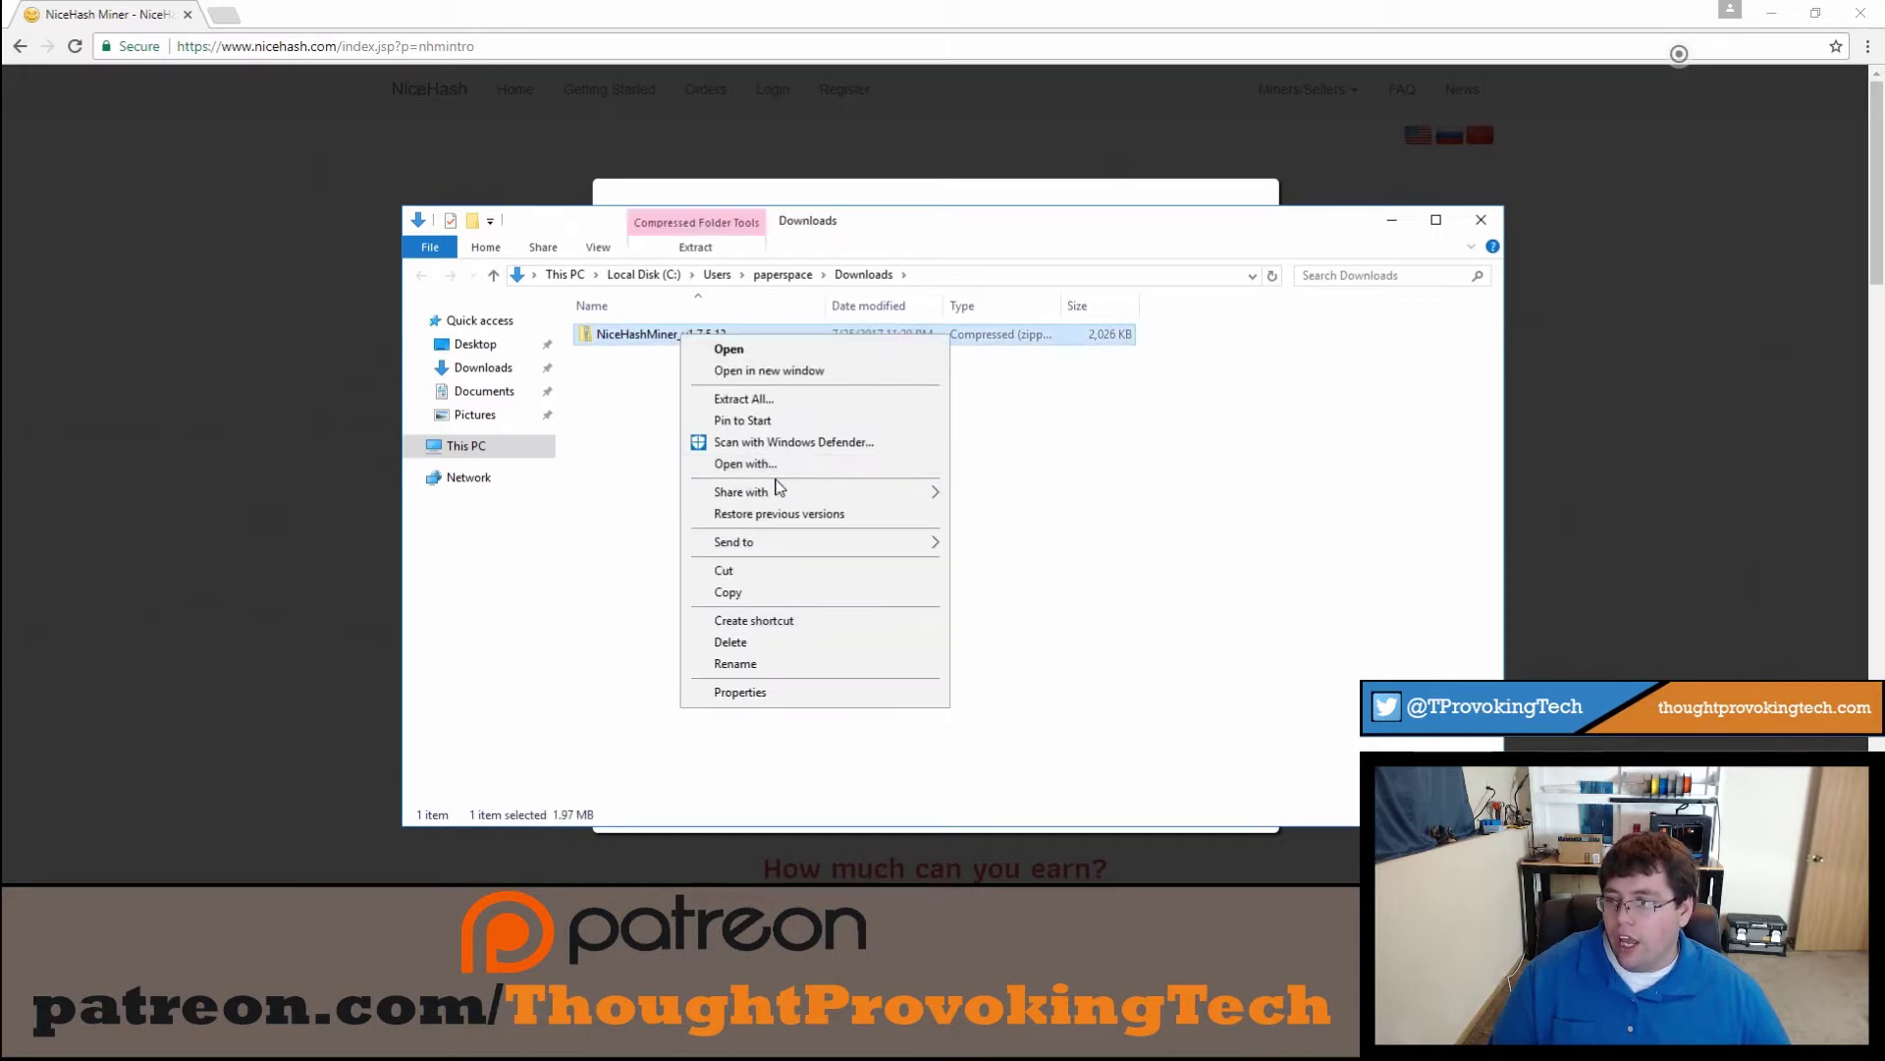
click(780, 408)
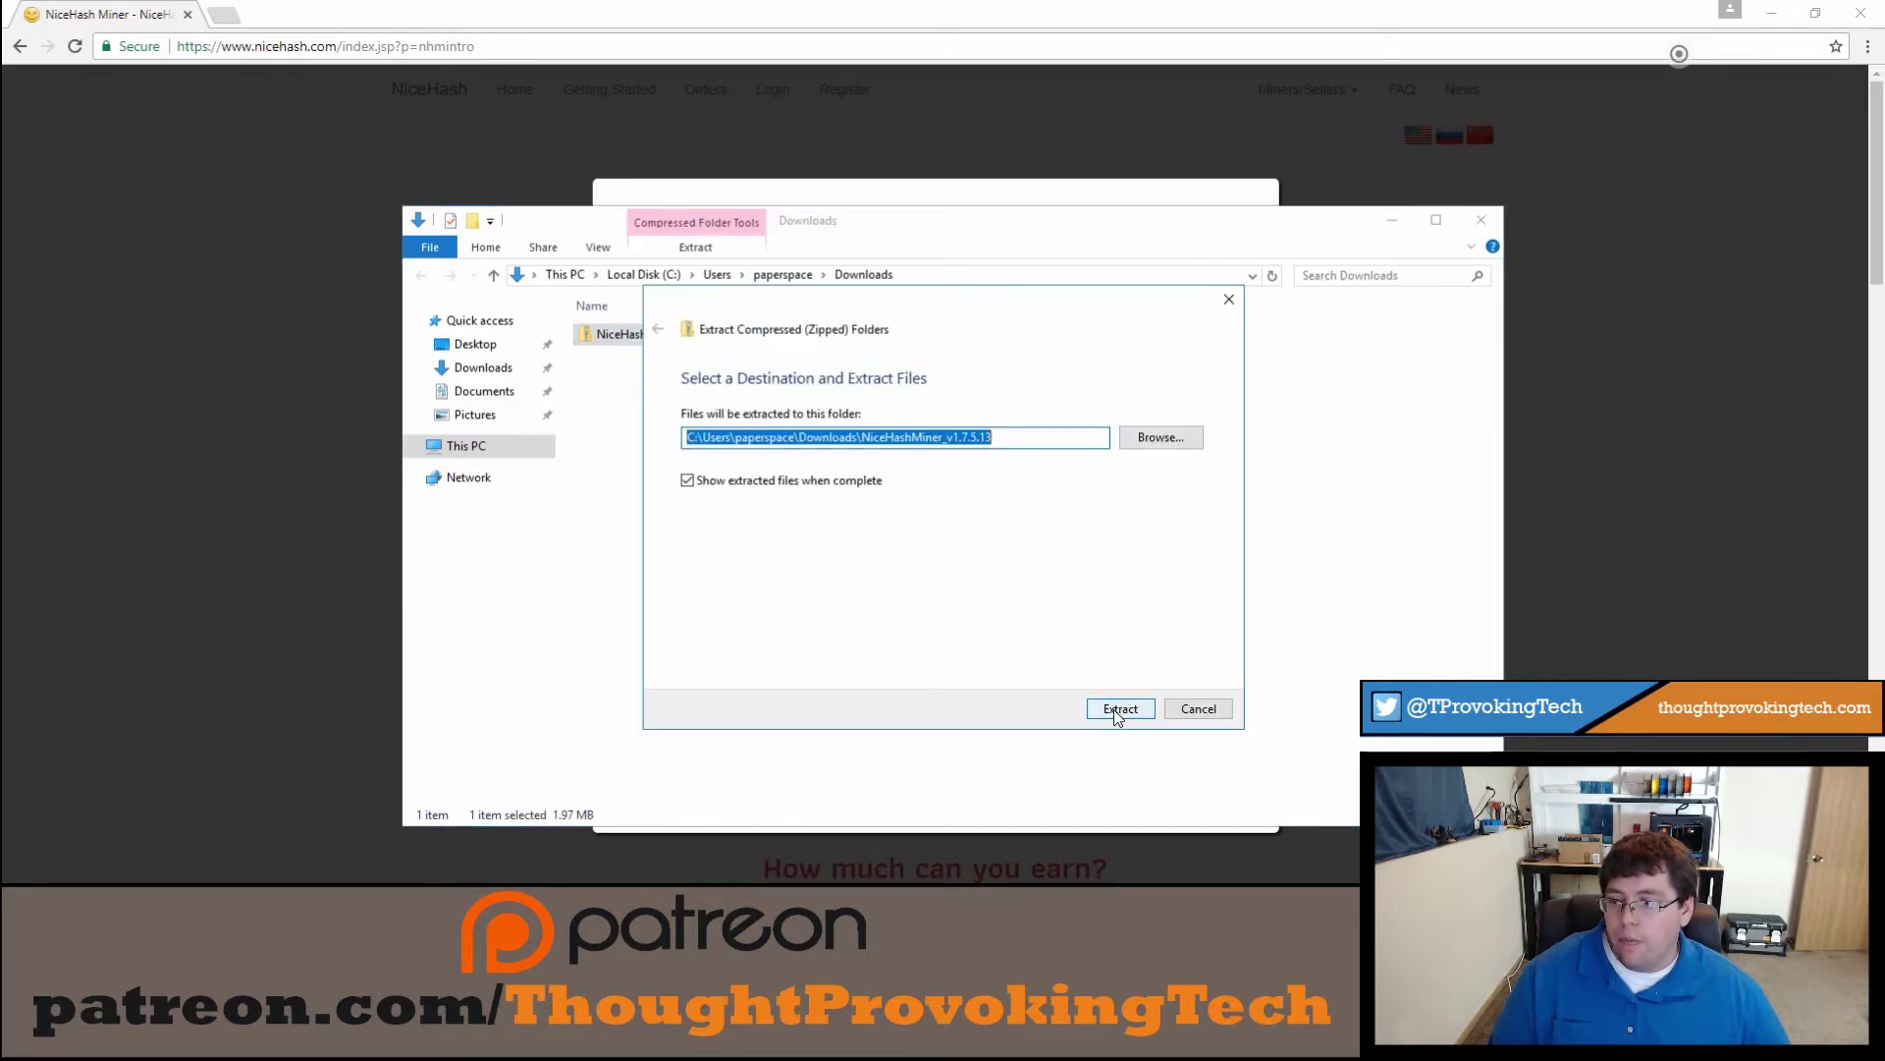
click(1118, 709)
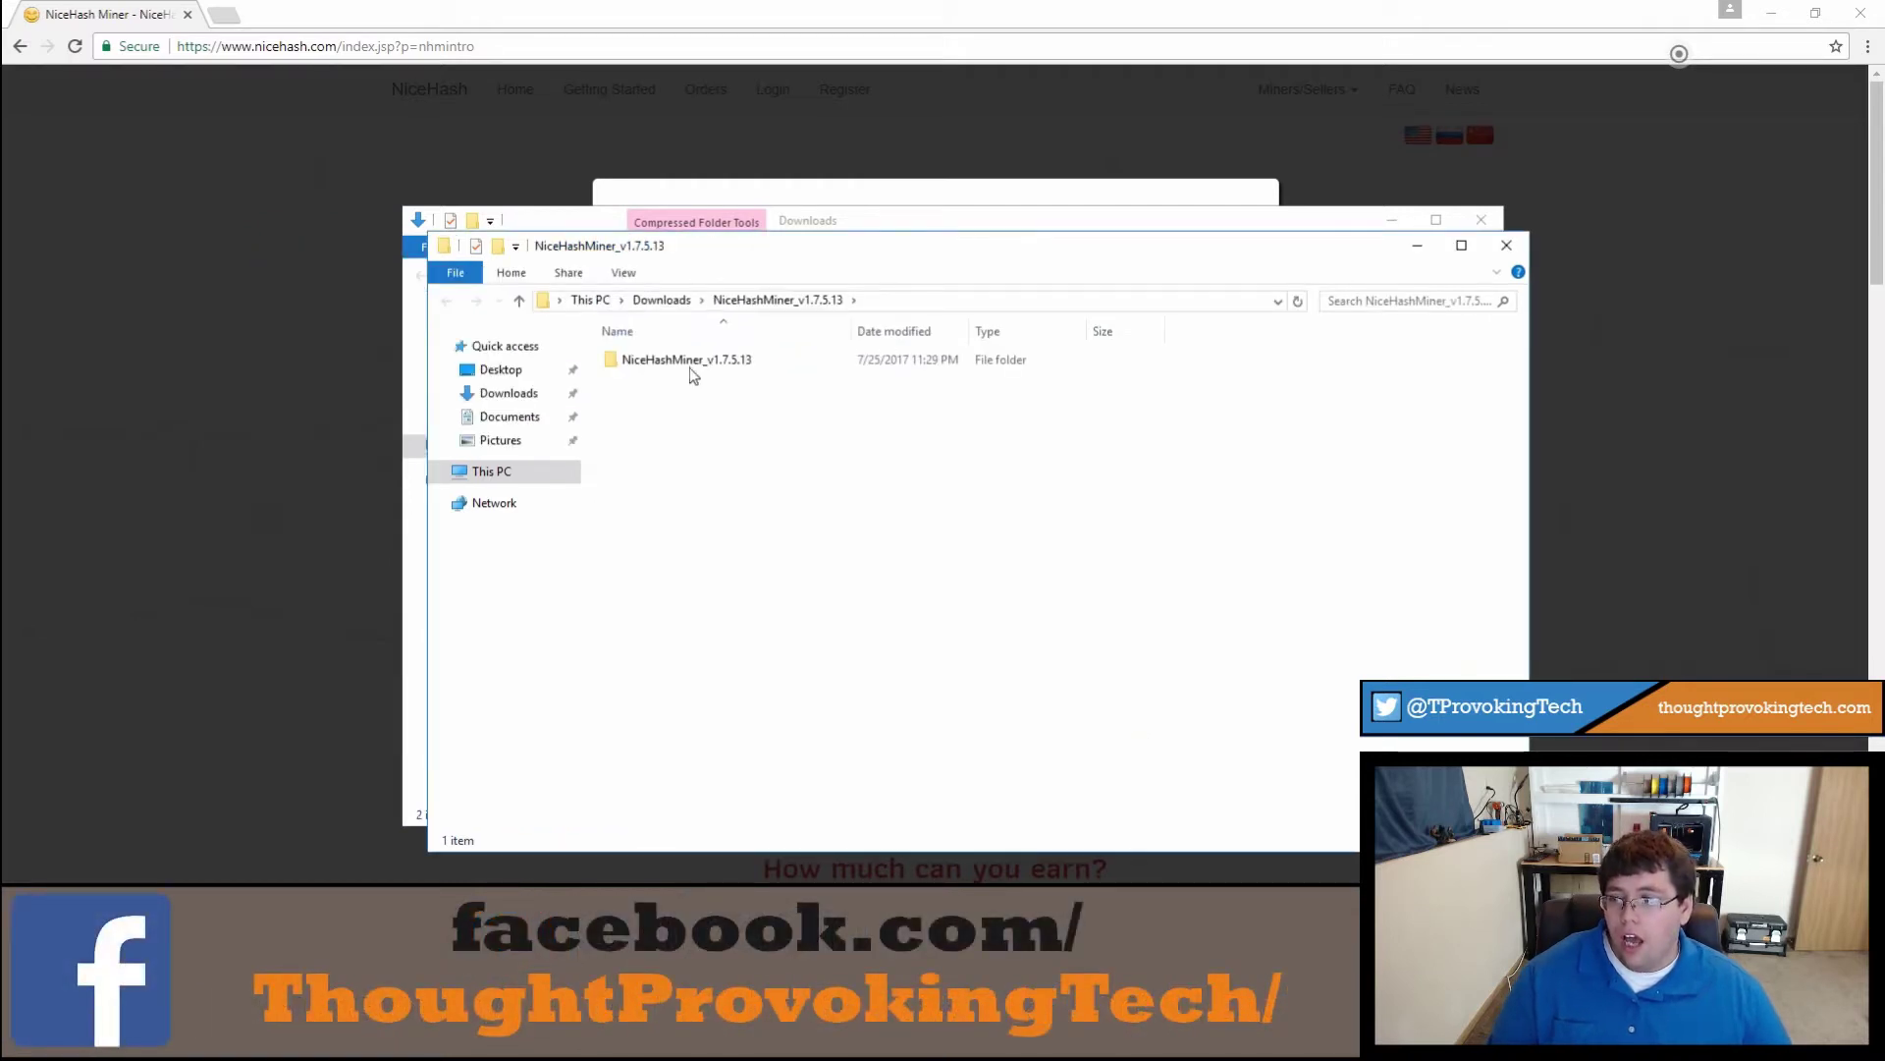
Step: Open the inner NiceHashMiner_v1.7.5.13 folder and select the NiceHashMiner application
double_click(693, 364)
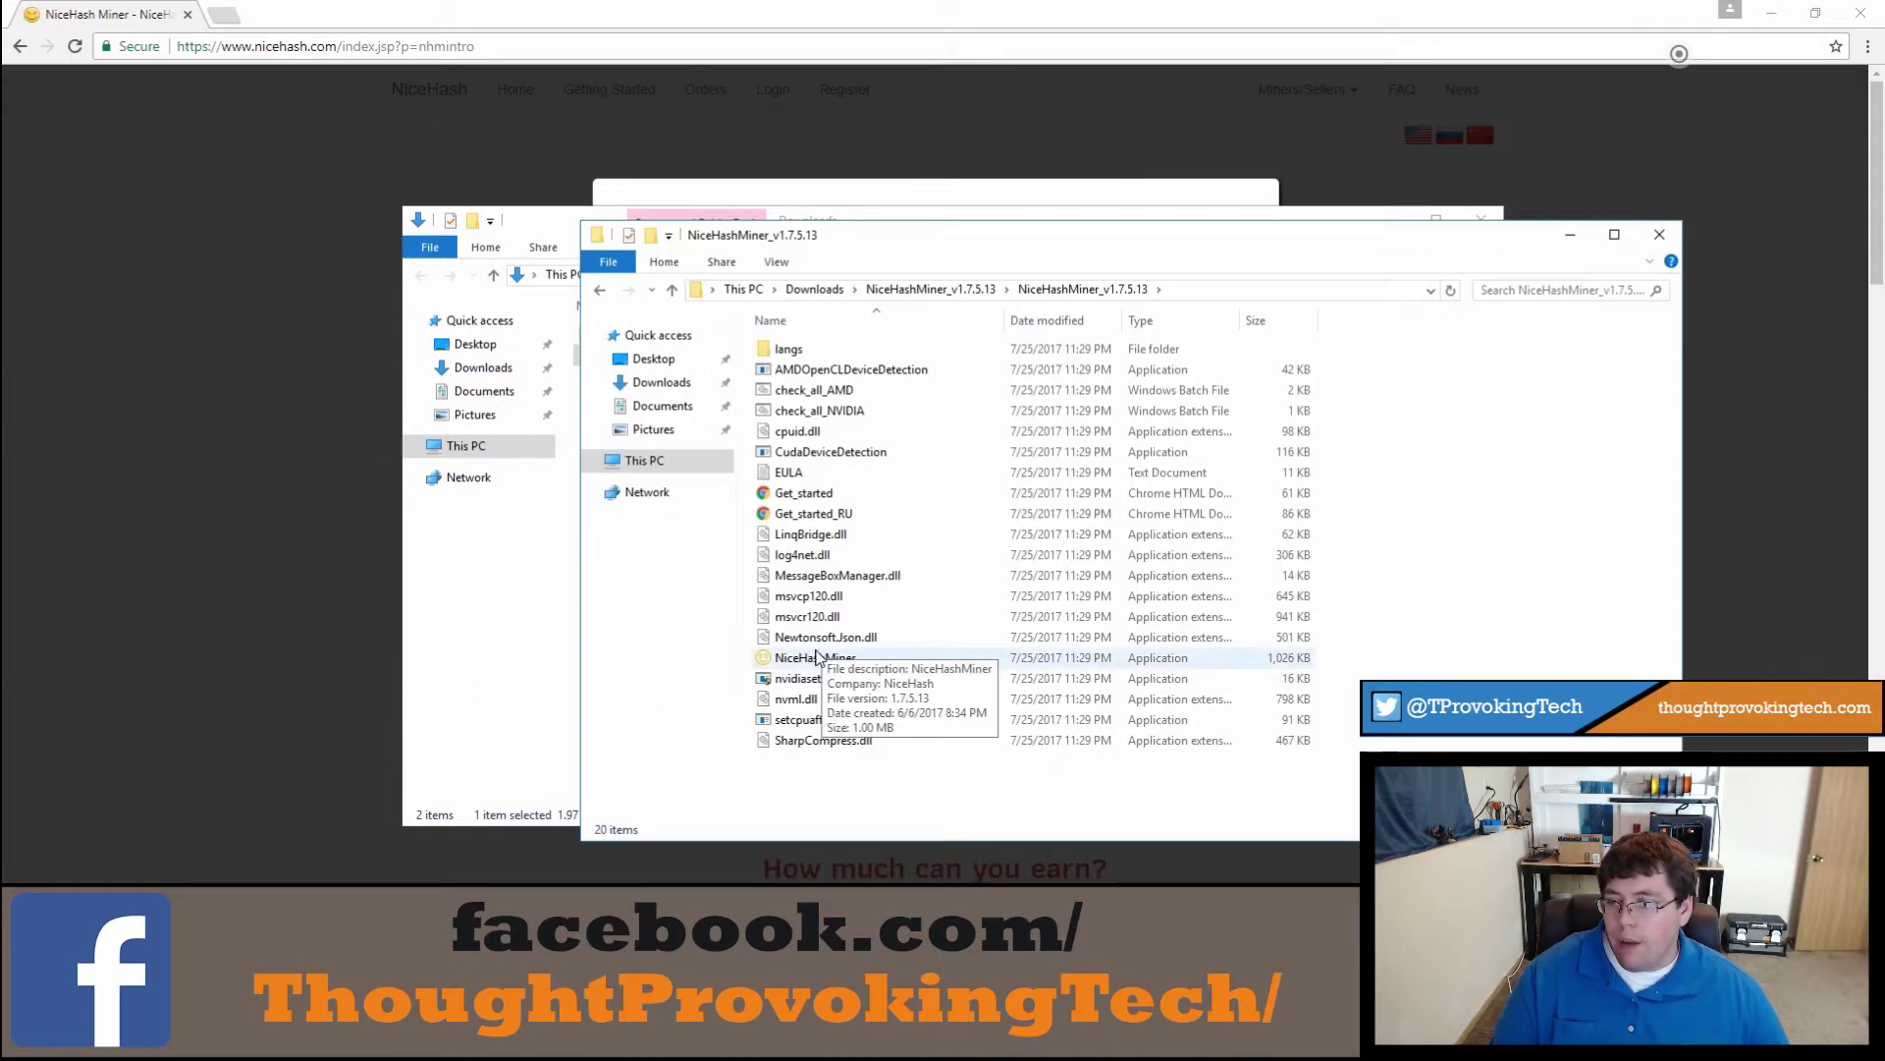
click(816, 656)
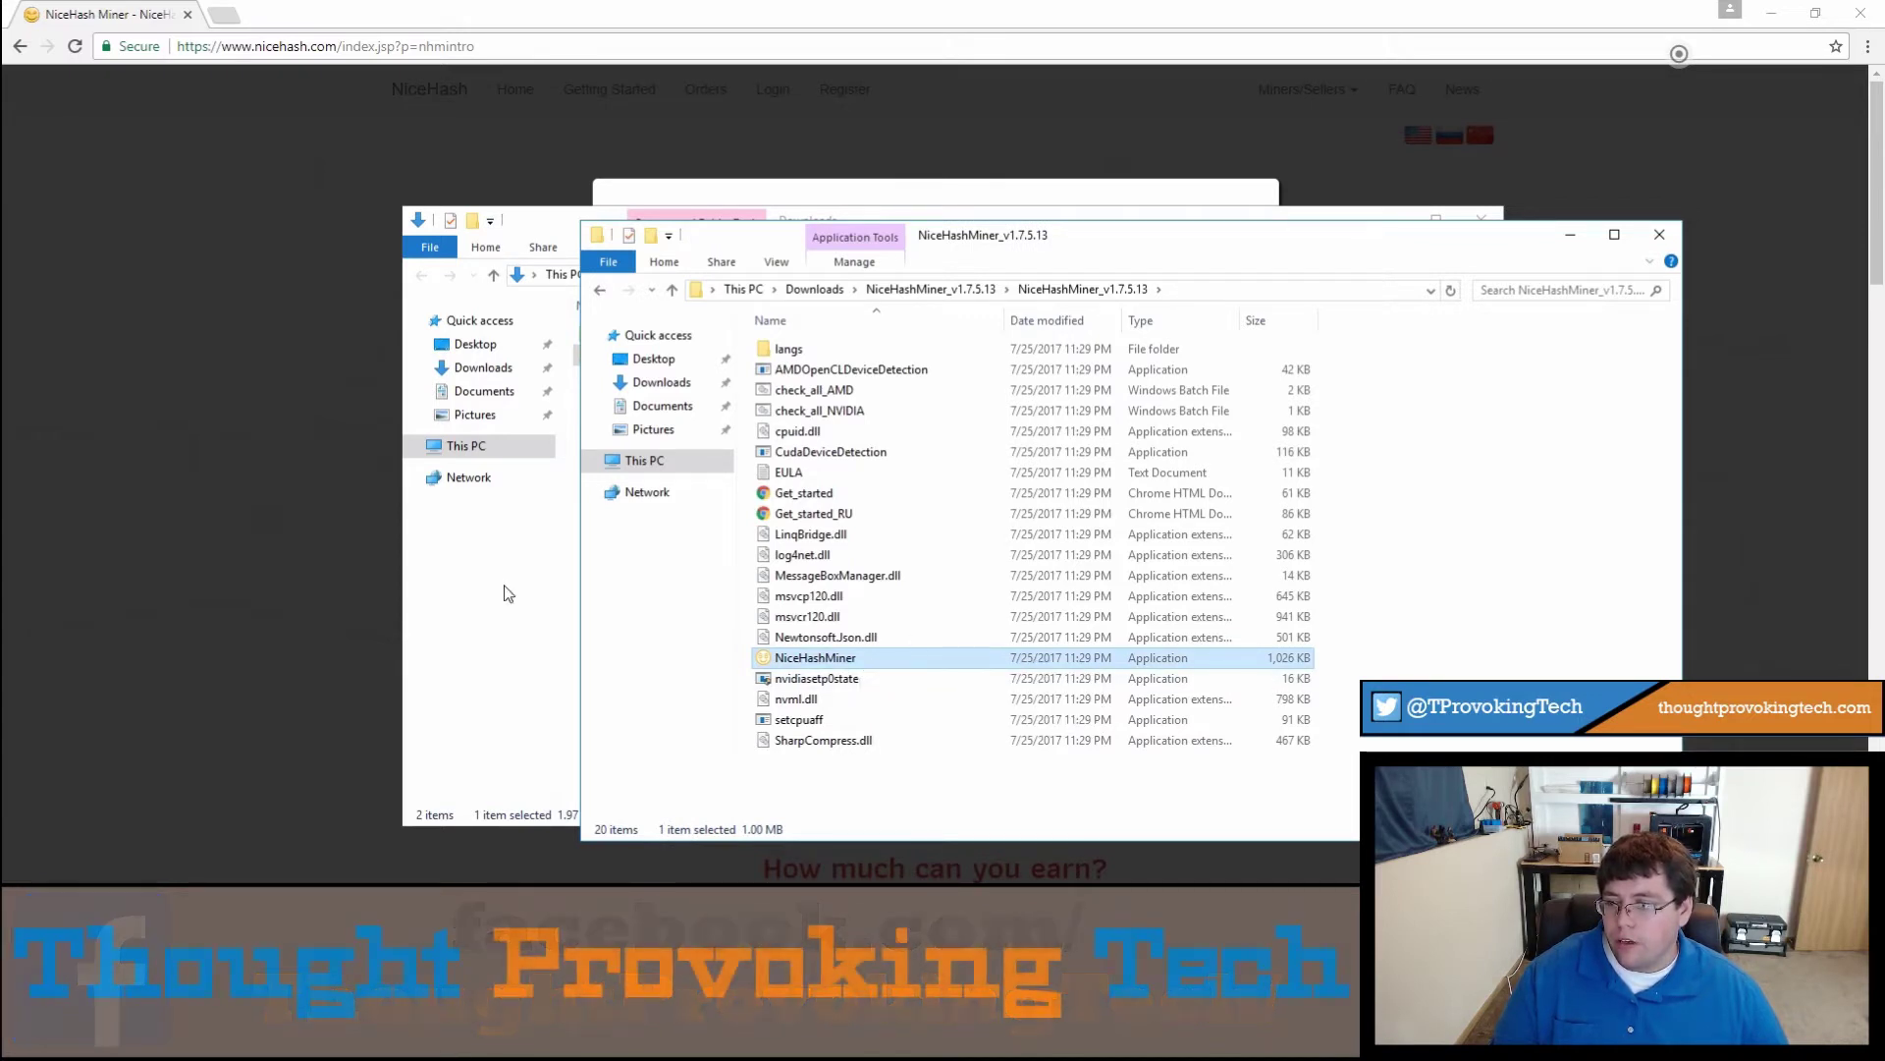
Step: Launch NiceHashMiner and minimize the Explorer and browser windows
double_click(807, 658)
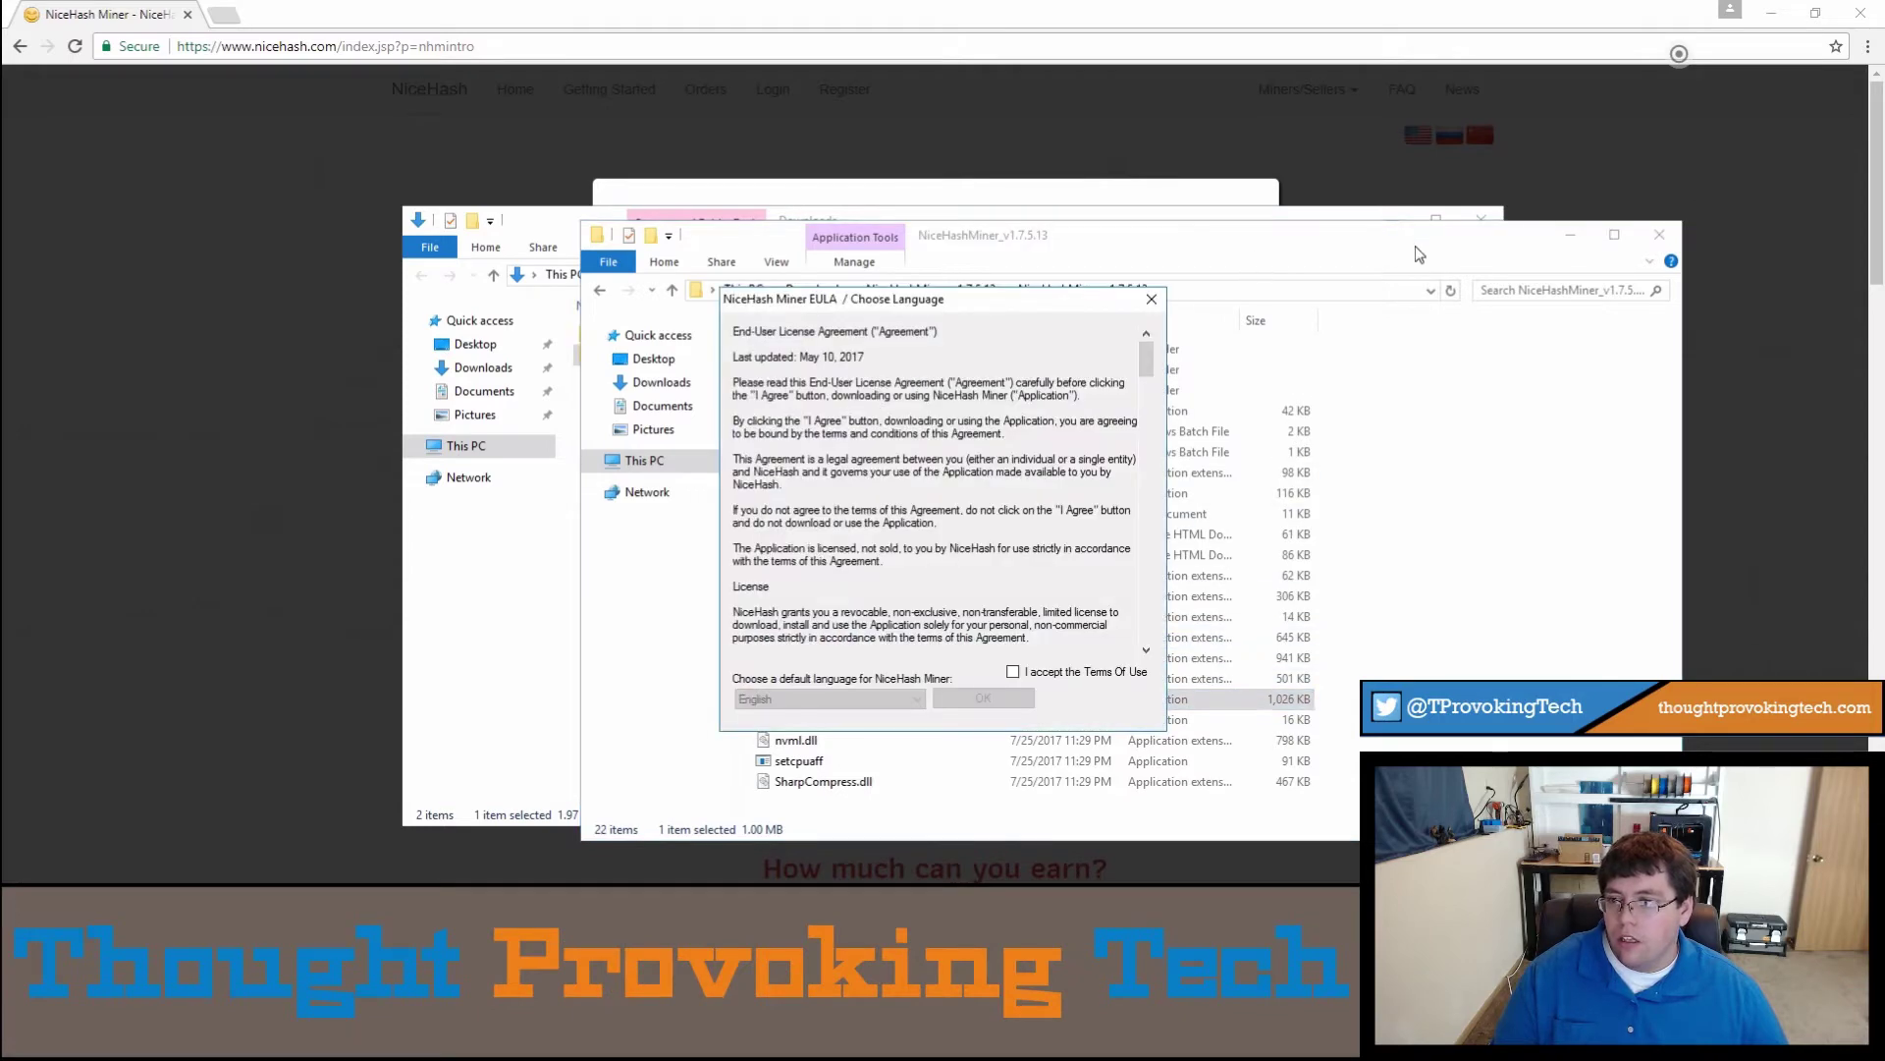
drag(1431, 239, 1412, 394)
click(1392, 222)
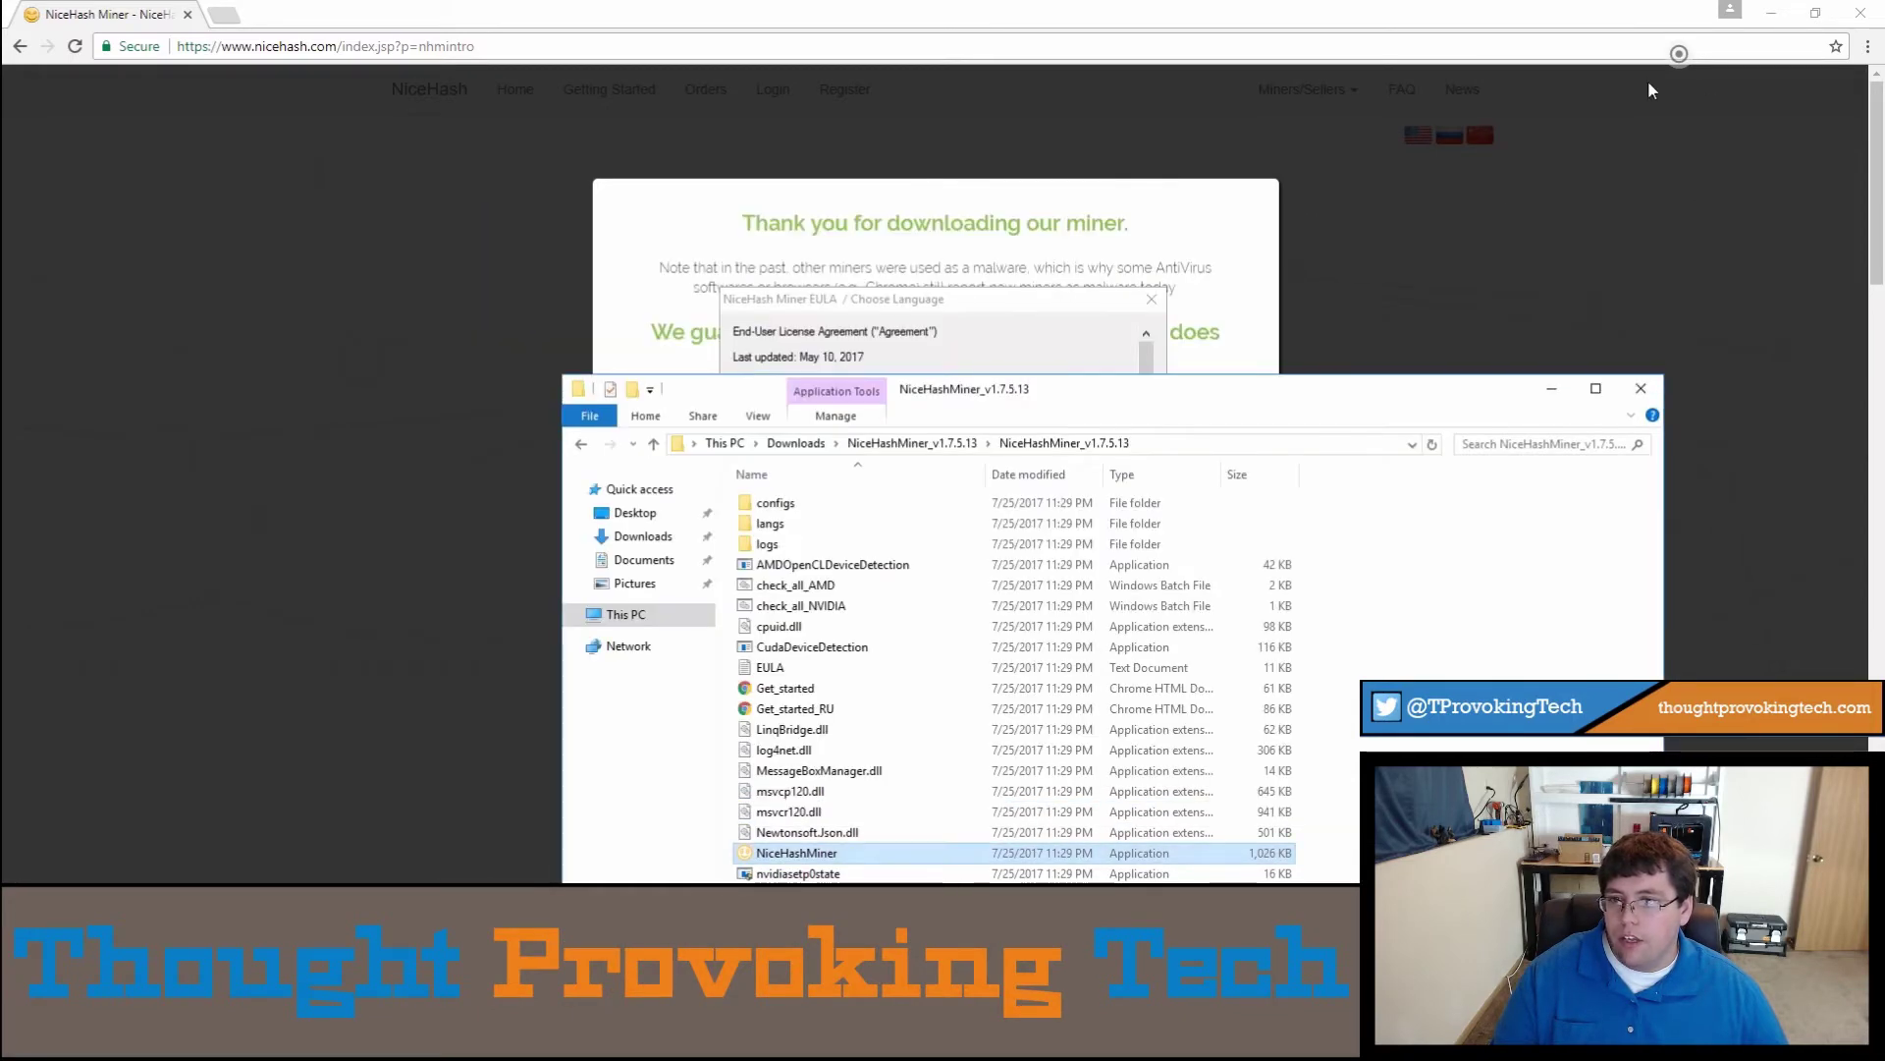
click(1771, 21)
click(1771, 22)
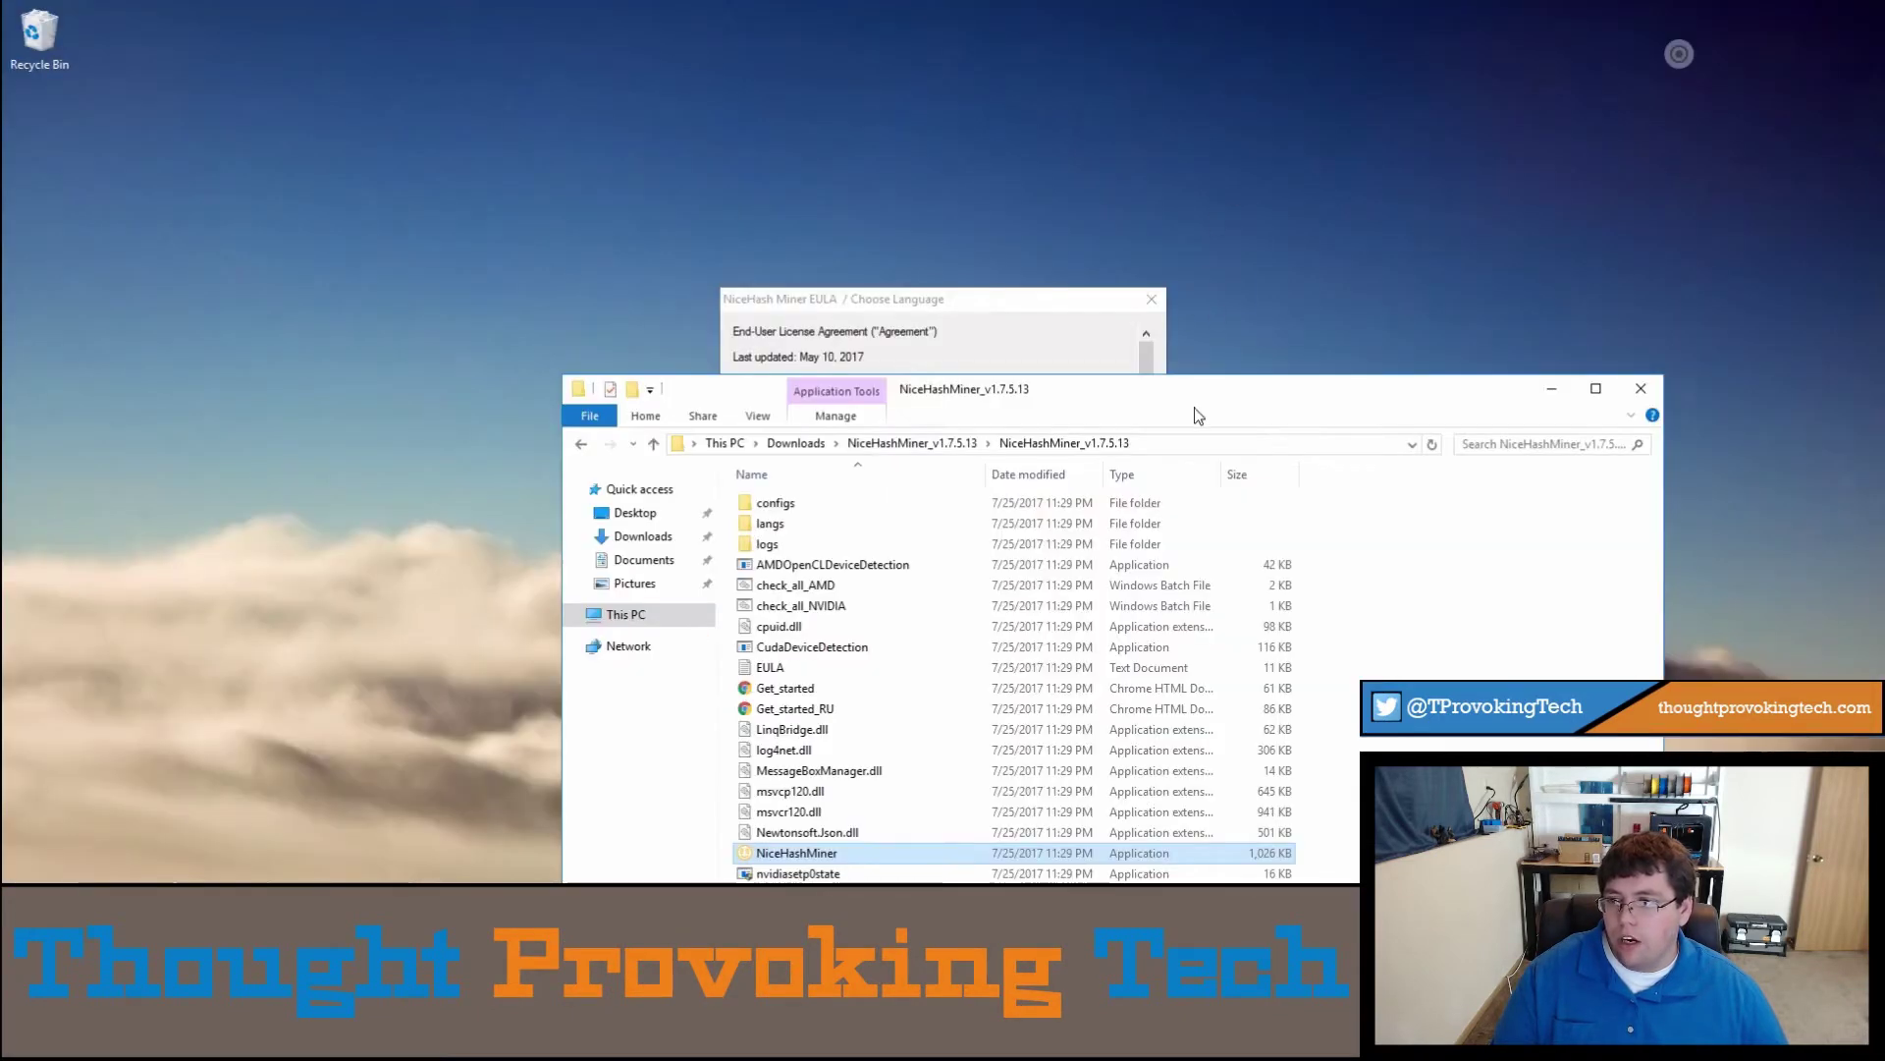
click(1552, 389)
Step: Scroll through the EULA and tick 'I accept the Terms Of Use'
drag(985, 299, 1080, 71)
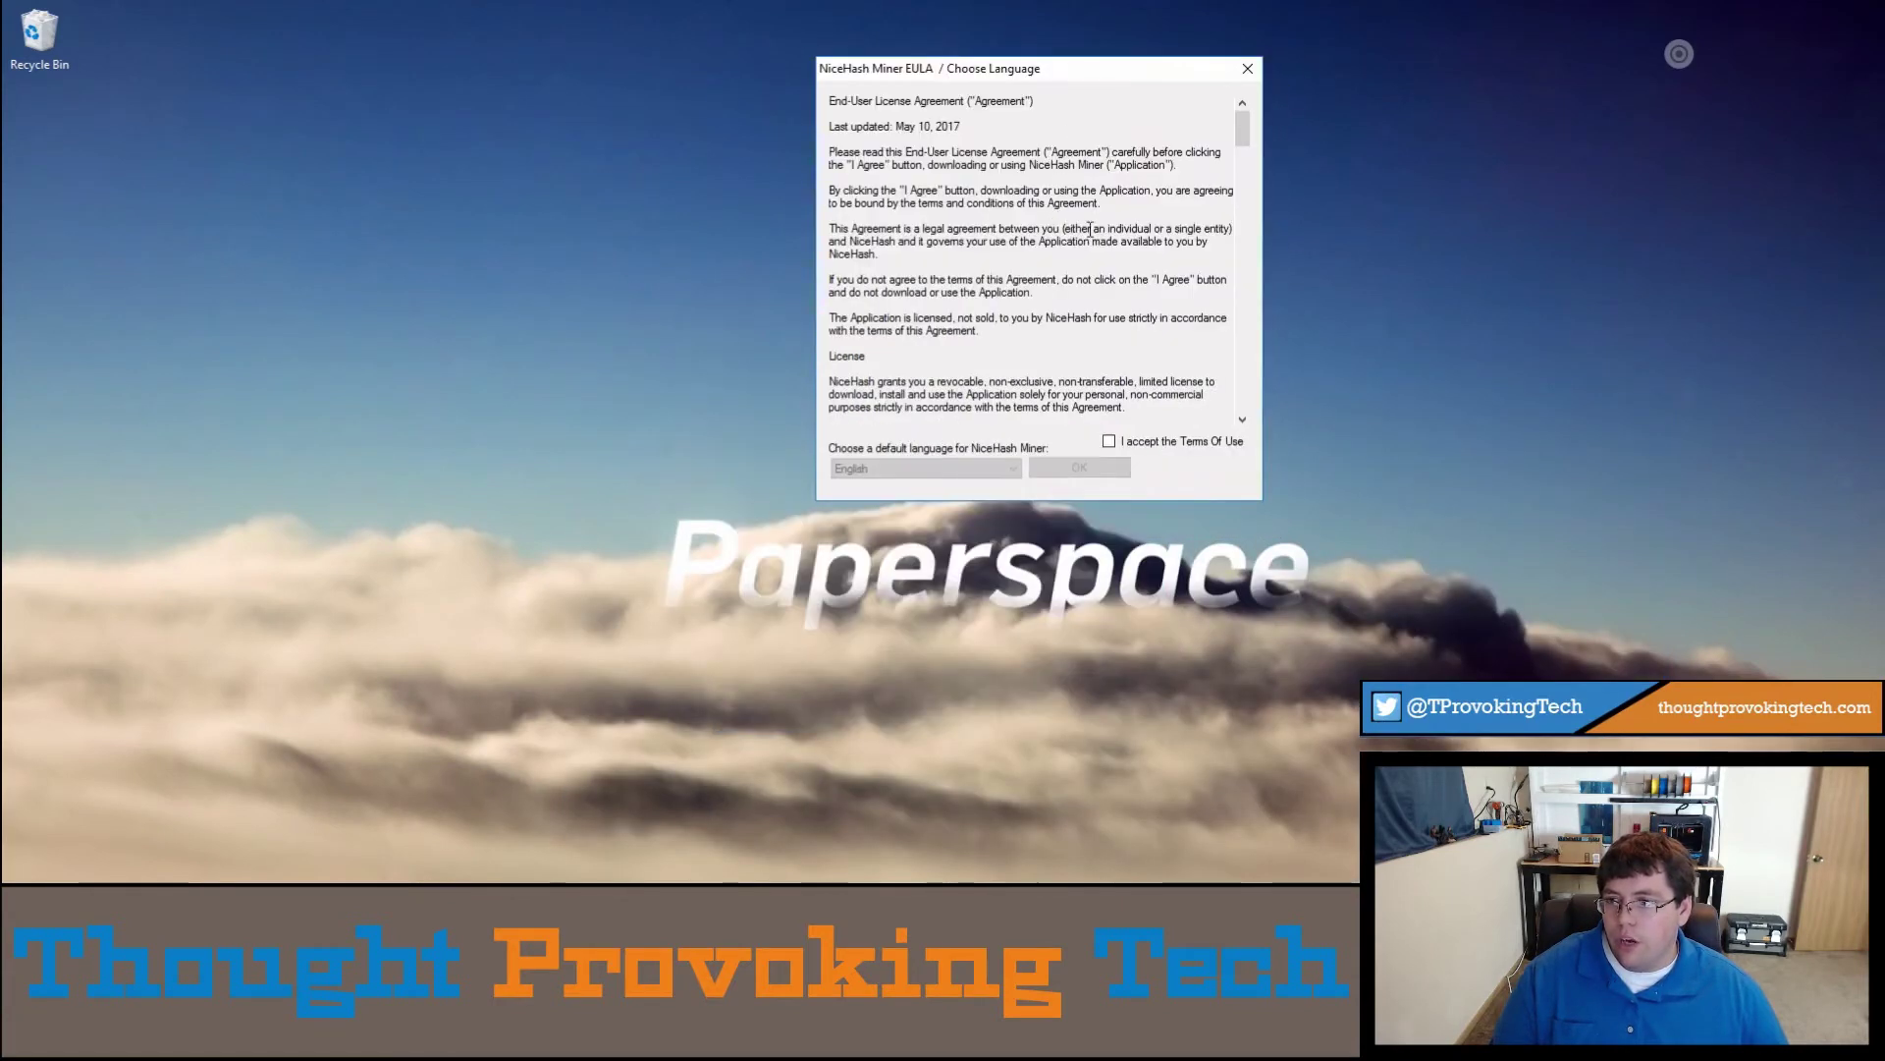
drag(1239, 140, 1253, 465)
click(1110, 442)
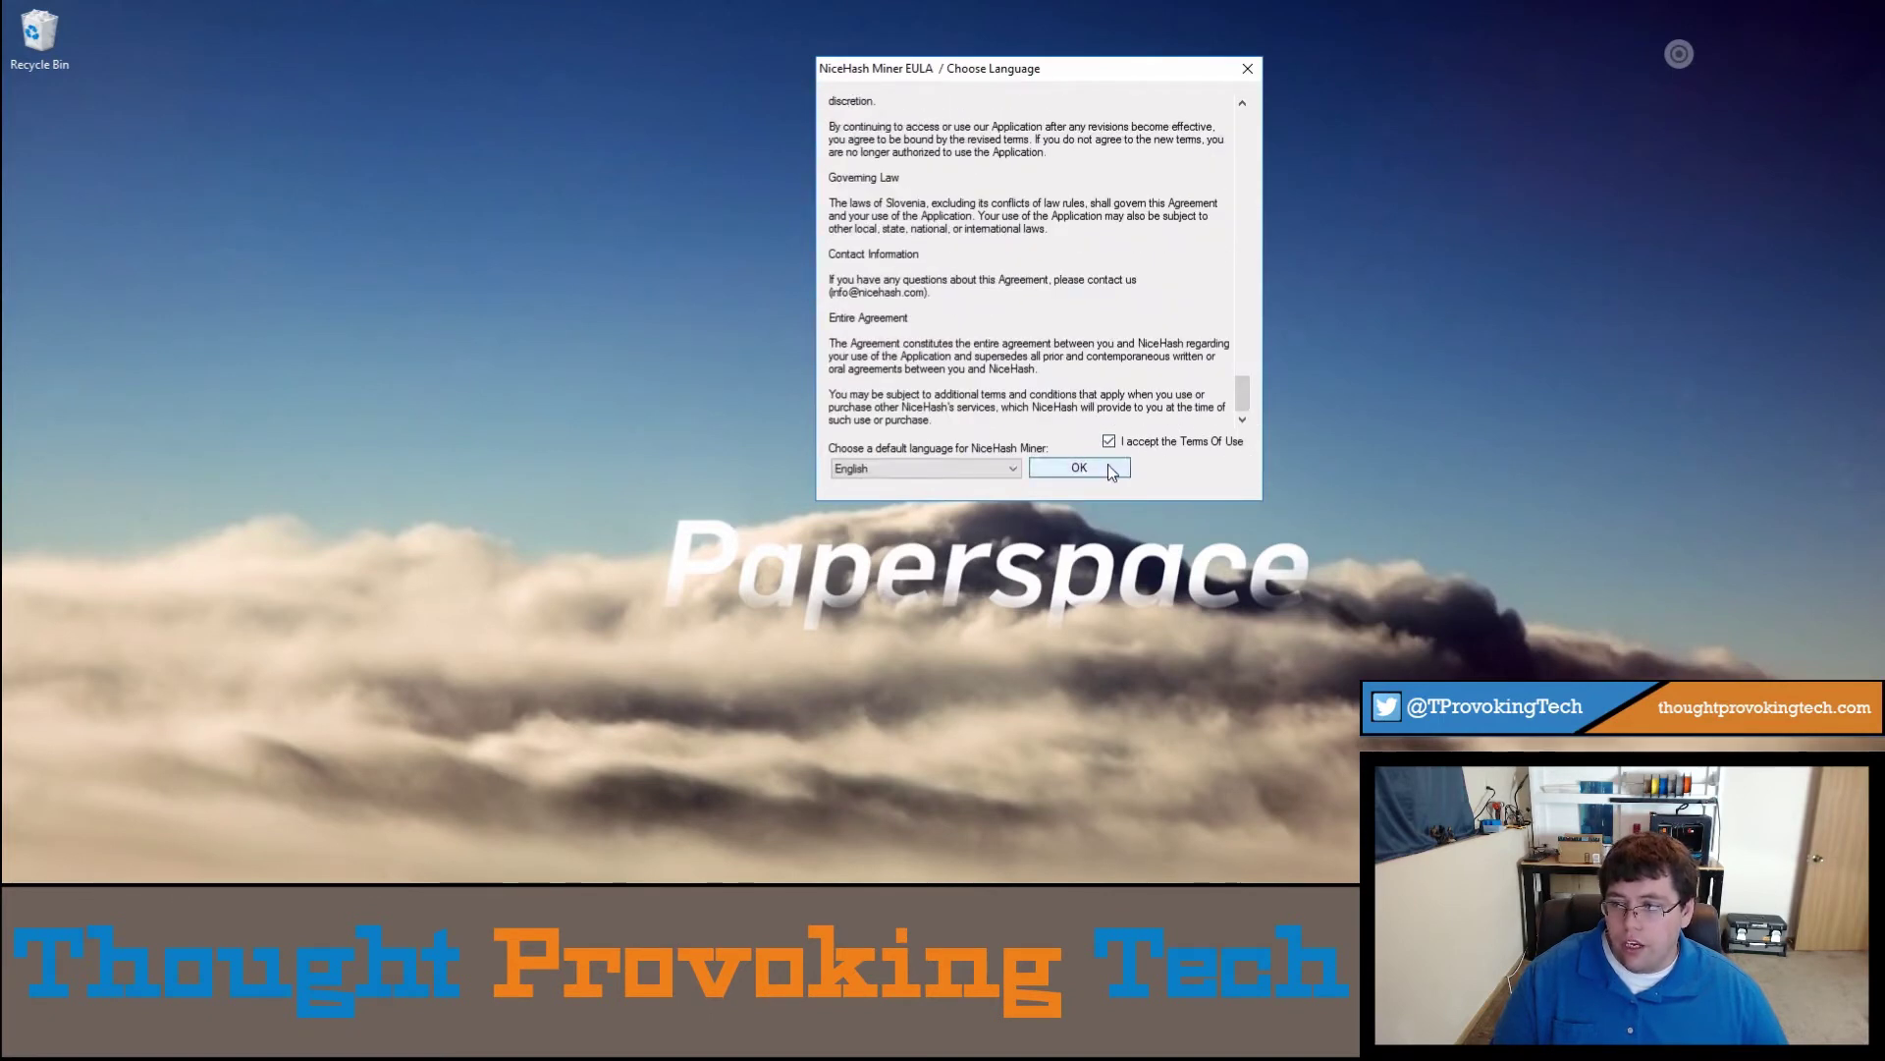
Step: Confirm English, agree to the disclaimer, and dismiss the OpenCL.dll and Nvidia driver warnings
click(1080, 468)
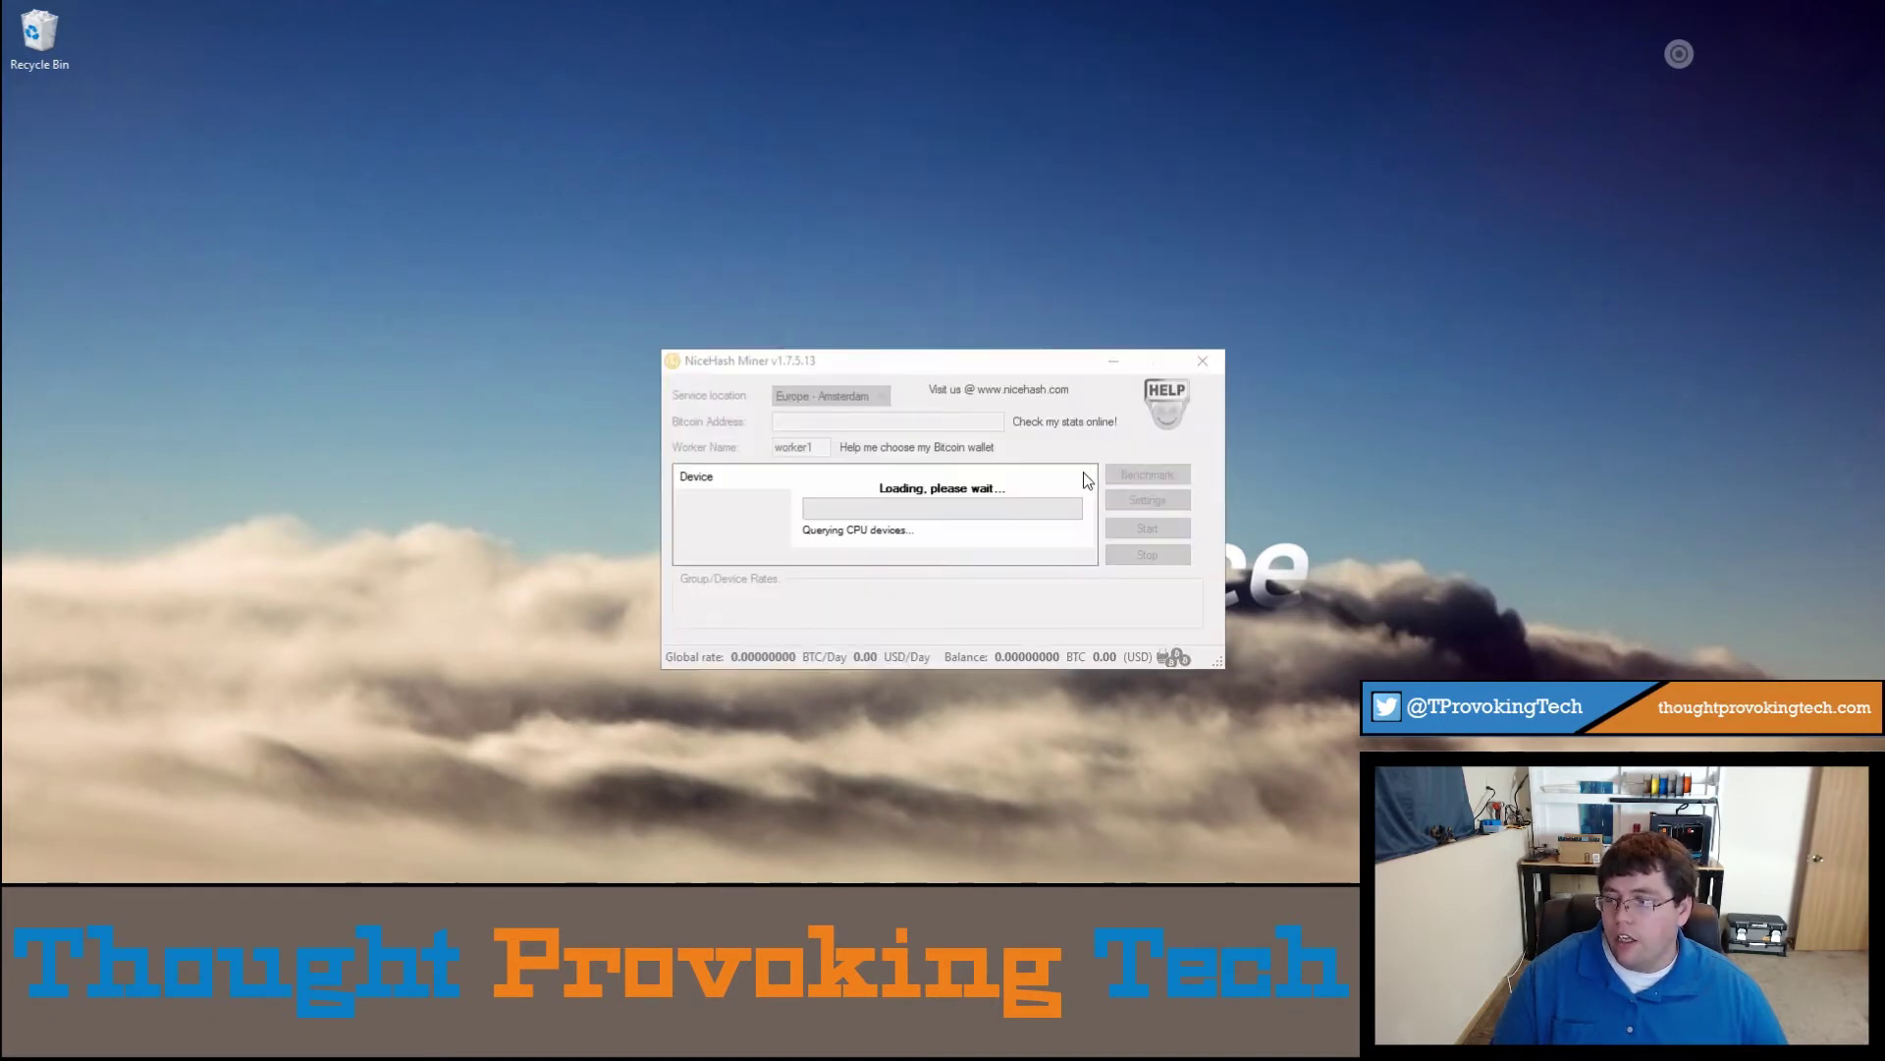
drag(926, 375, 1353, 132)
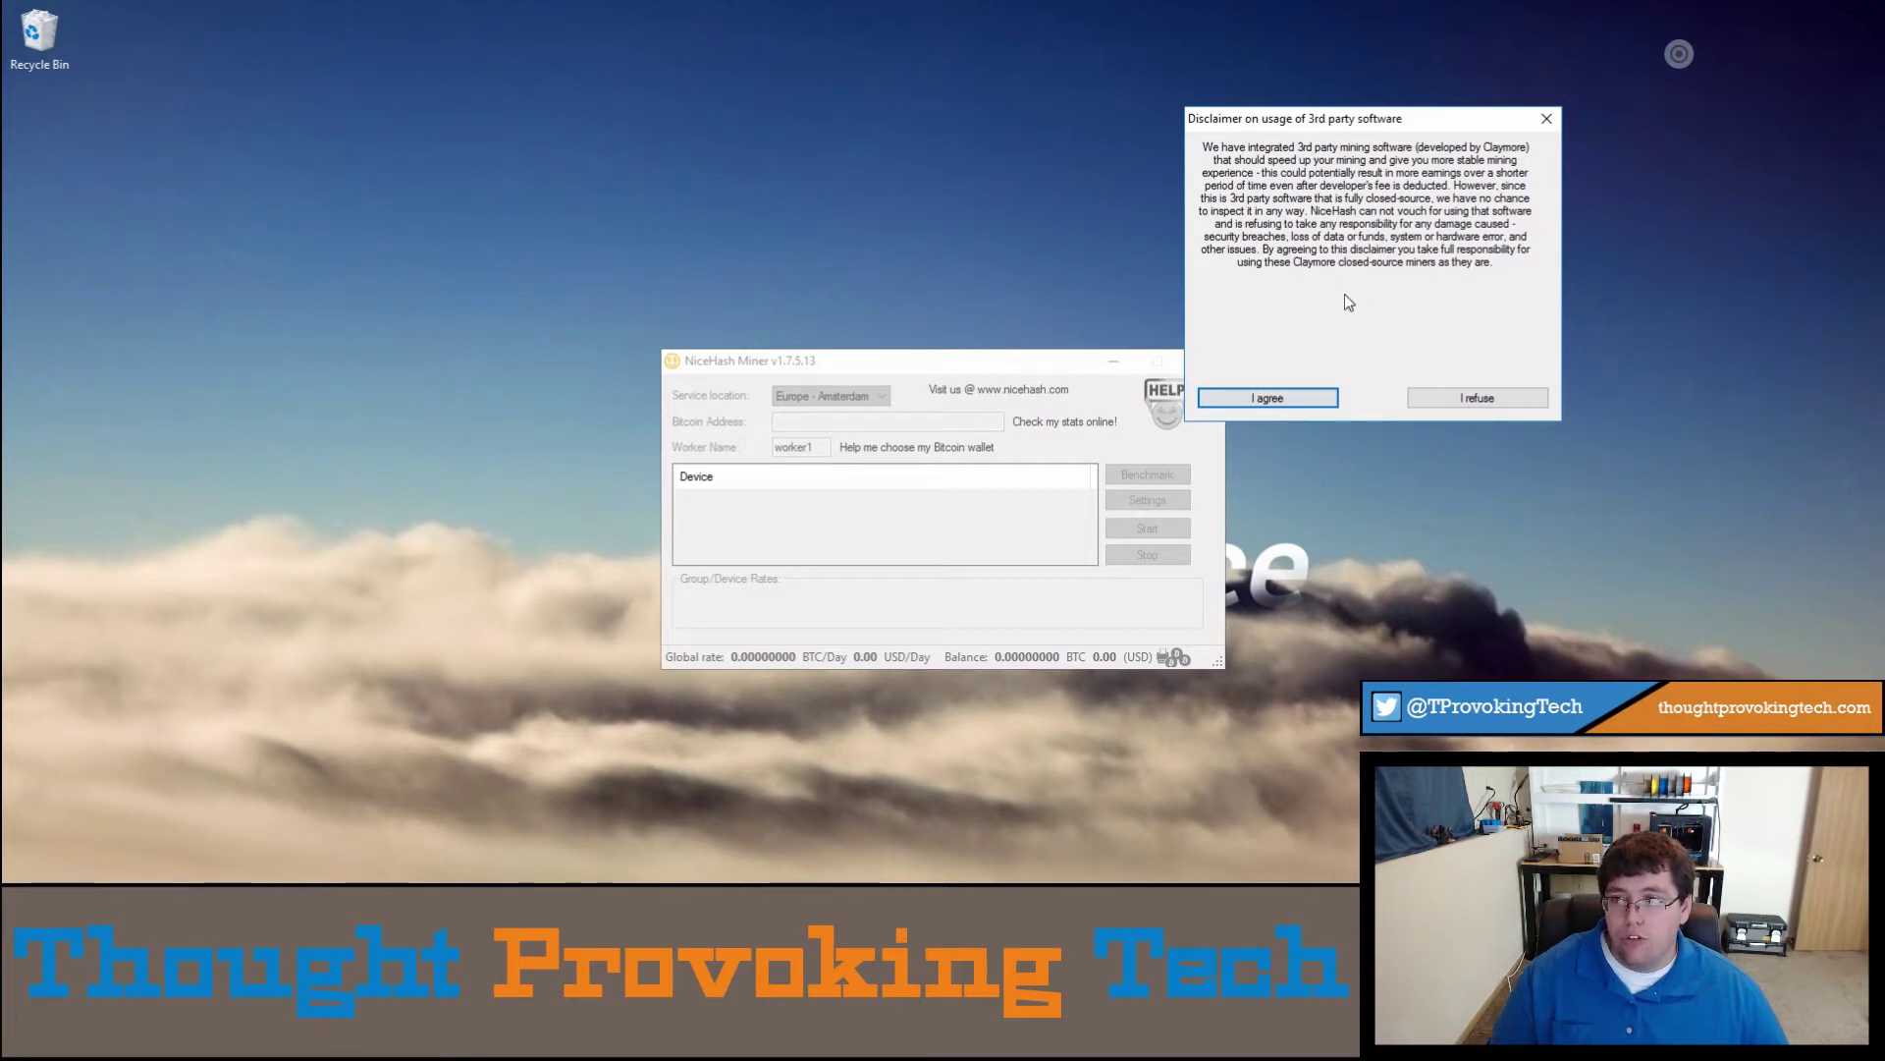
click(1306, 399)
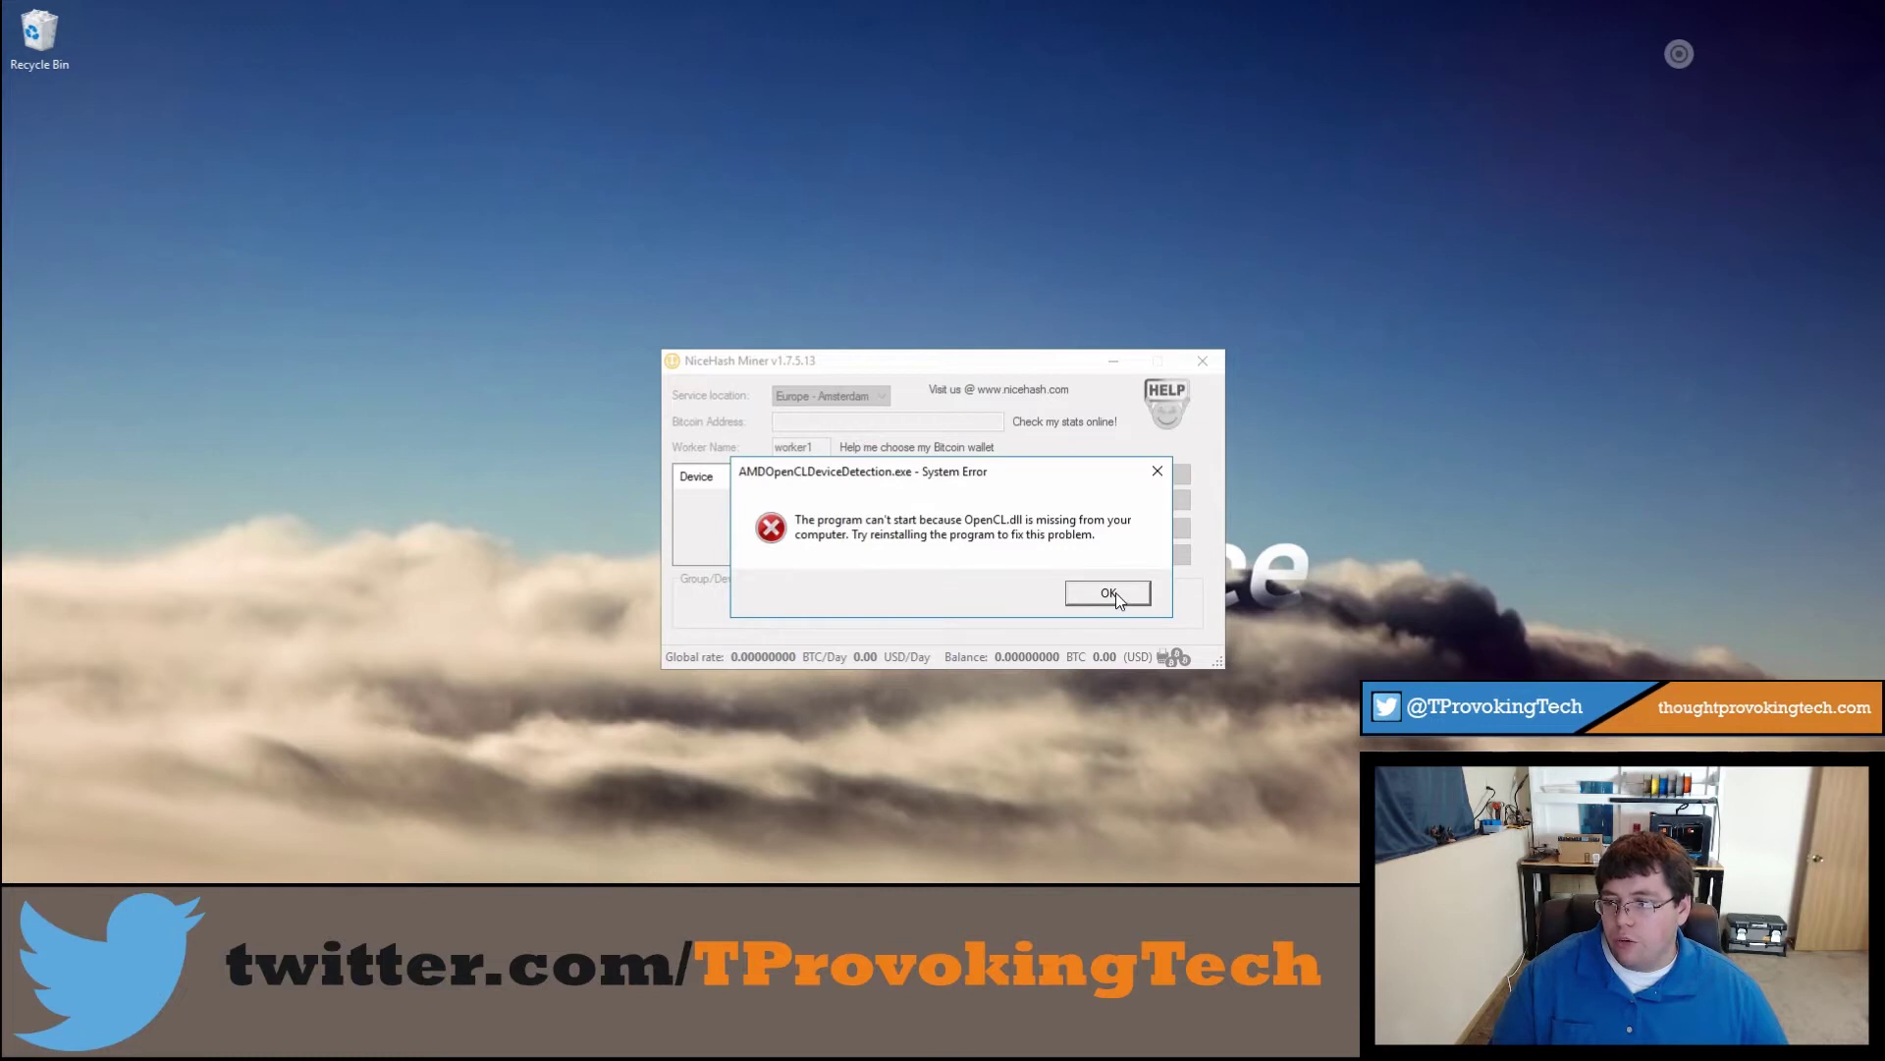
click(1112, 592)
click(1101, 621)
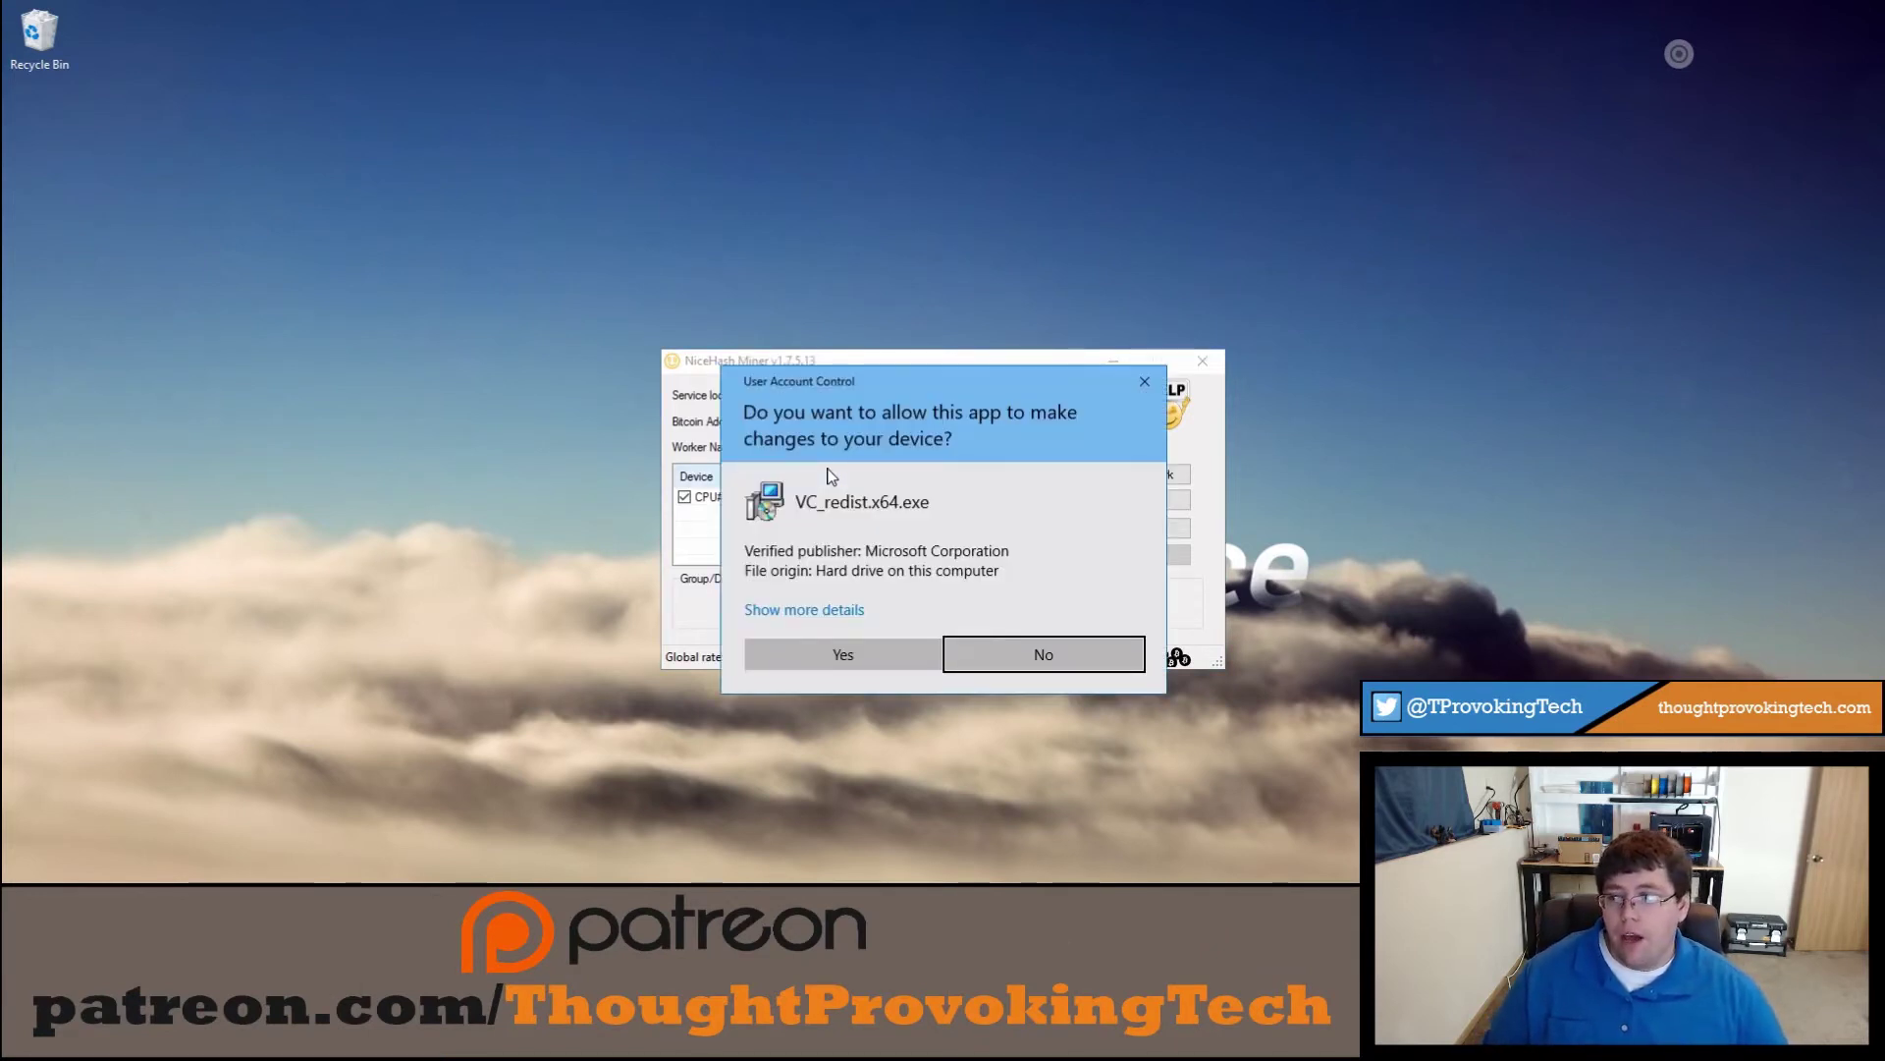
Step: Allow the VC_redist.x64 installer to run and bring up the Benchmark window
click(842, 654)
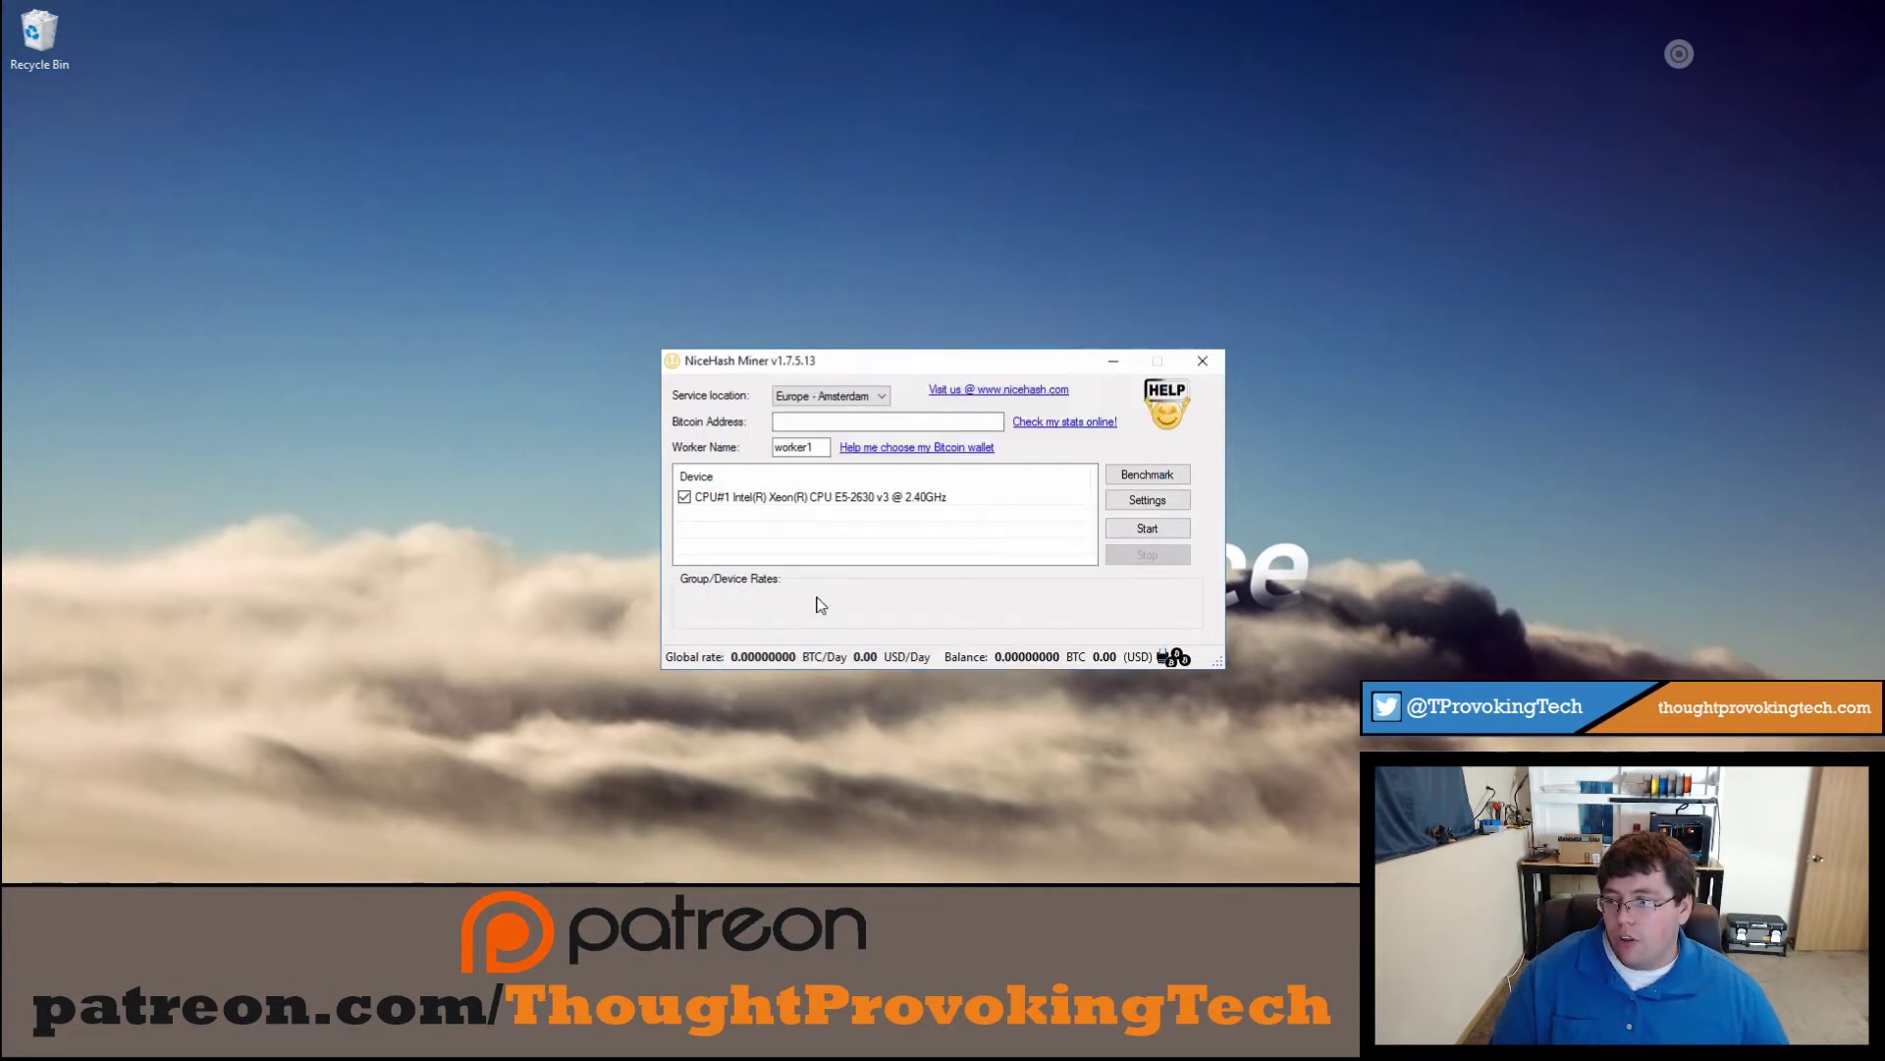
click(1147, 475)
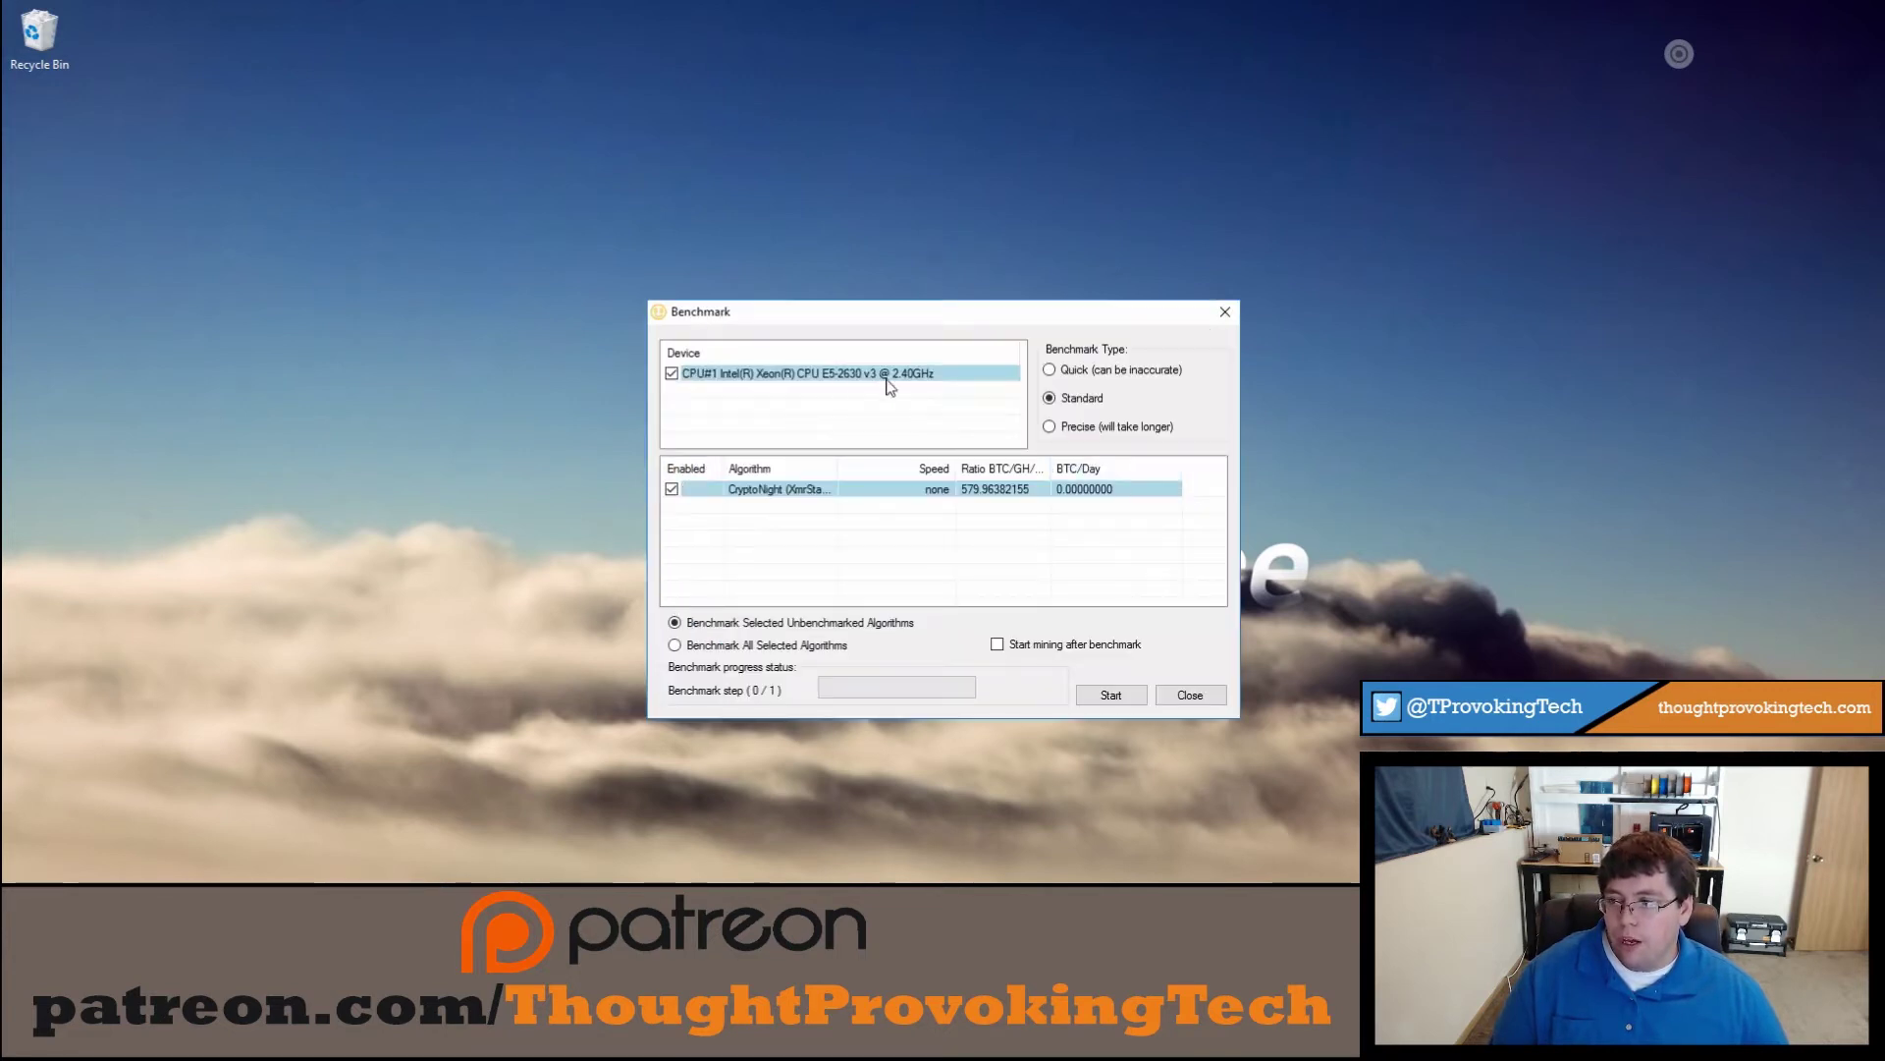
drag(978, 306, 1248, 265)
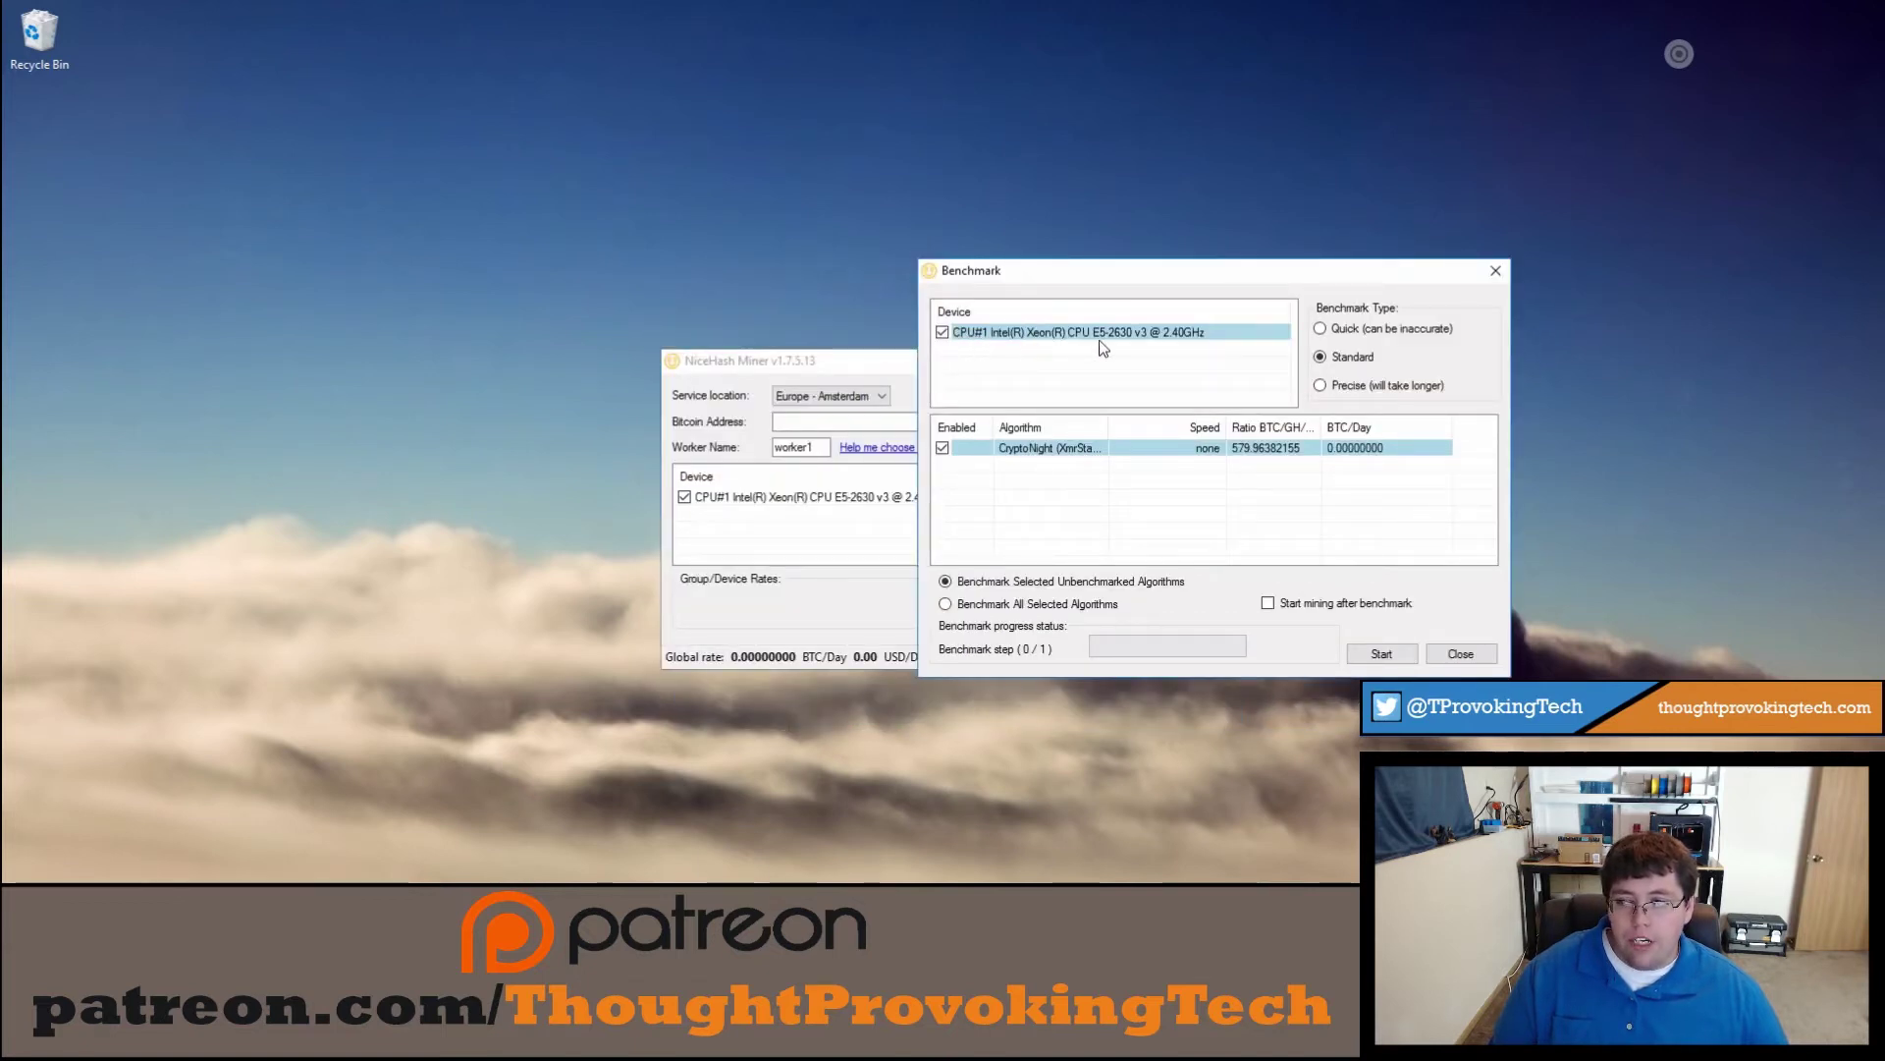
Step: Benchmark the Xeon CPU#1 on CryptoNight, reaching 188.500 H/s
click(942, 333)
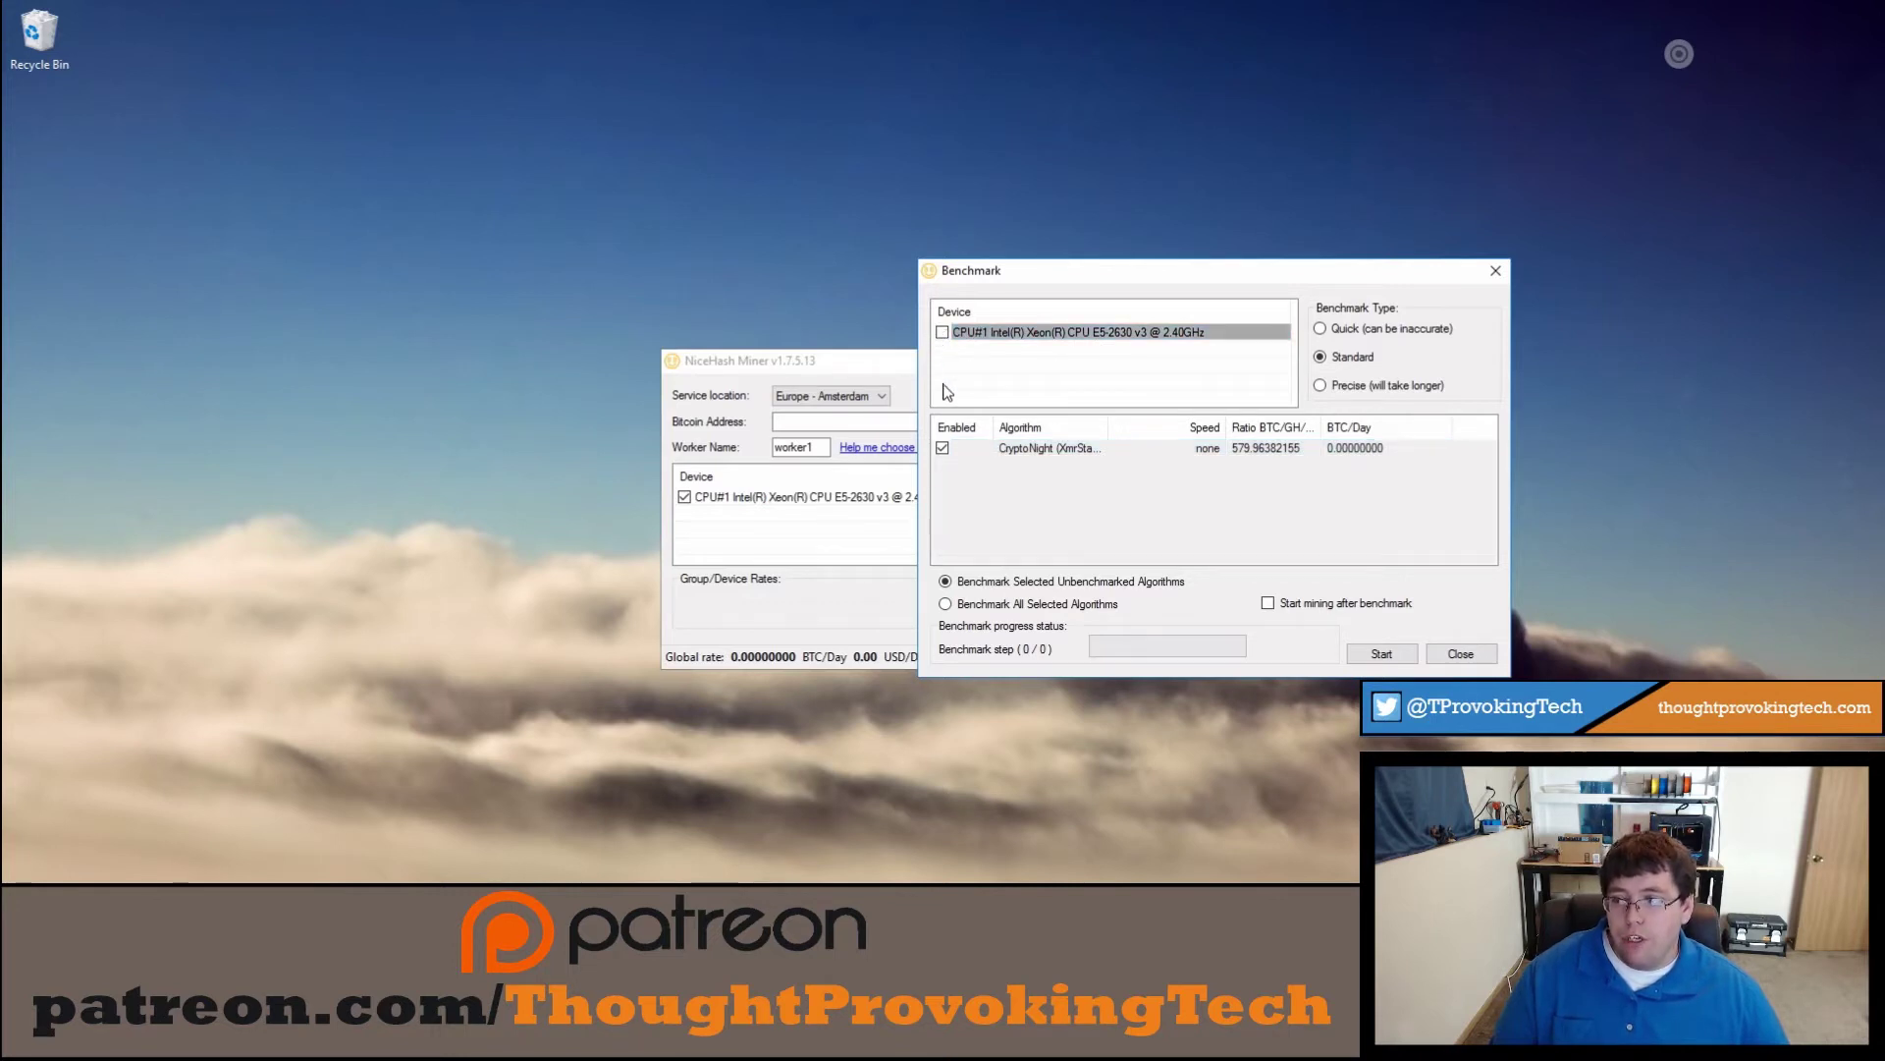
click(942, 334)
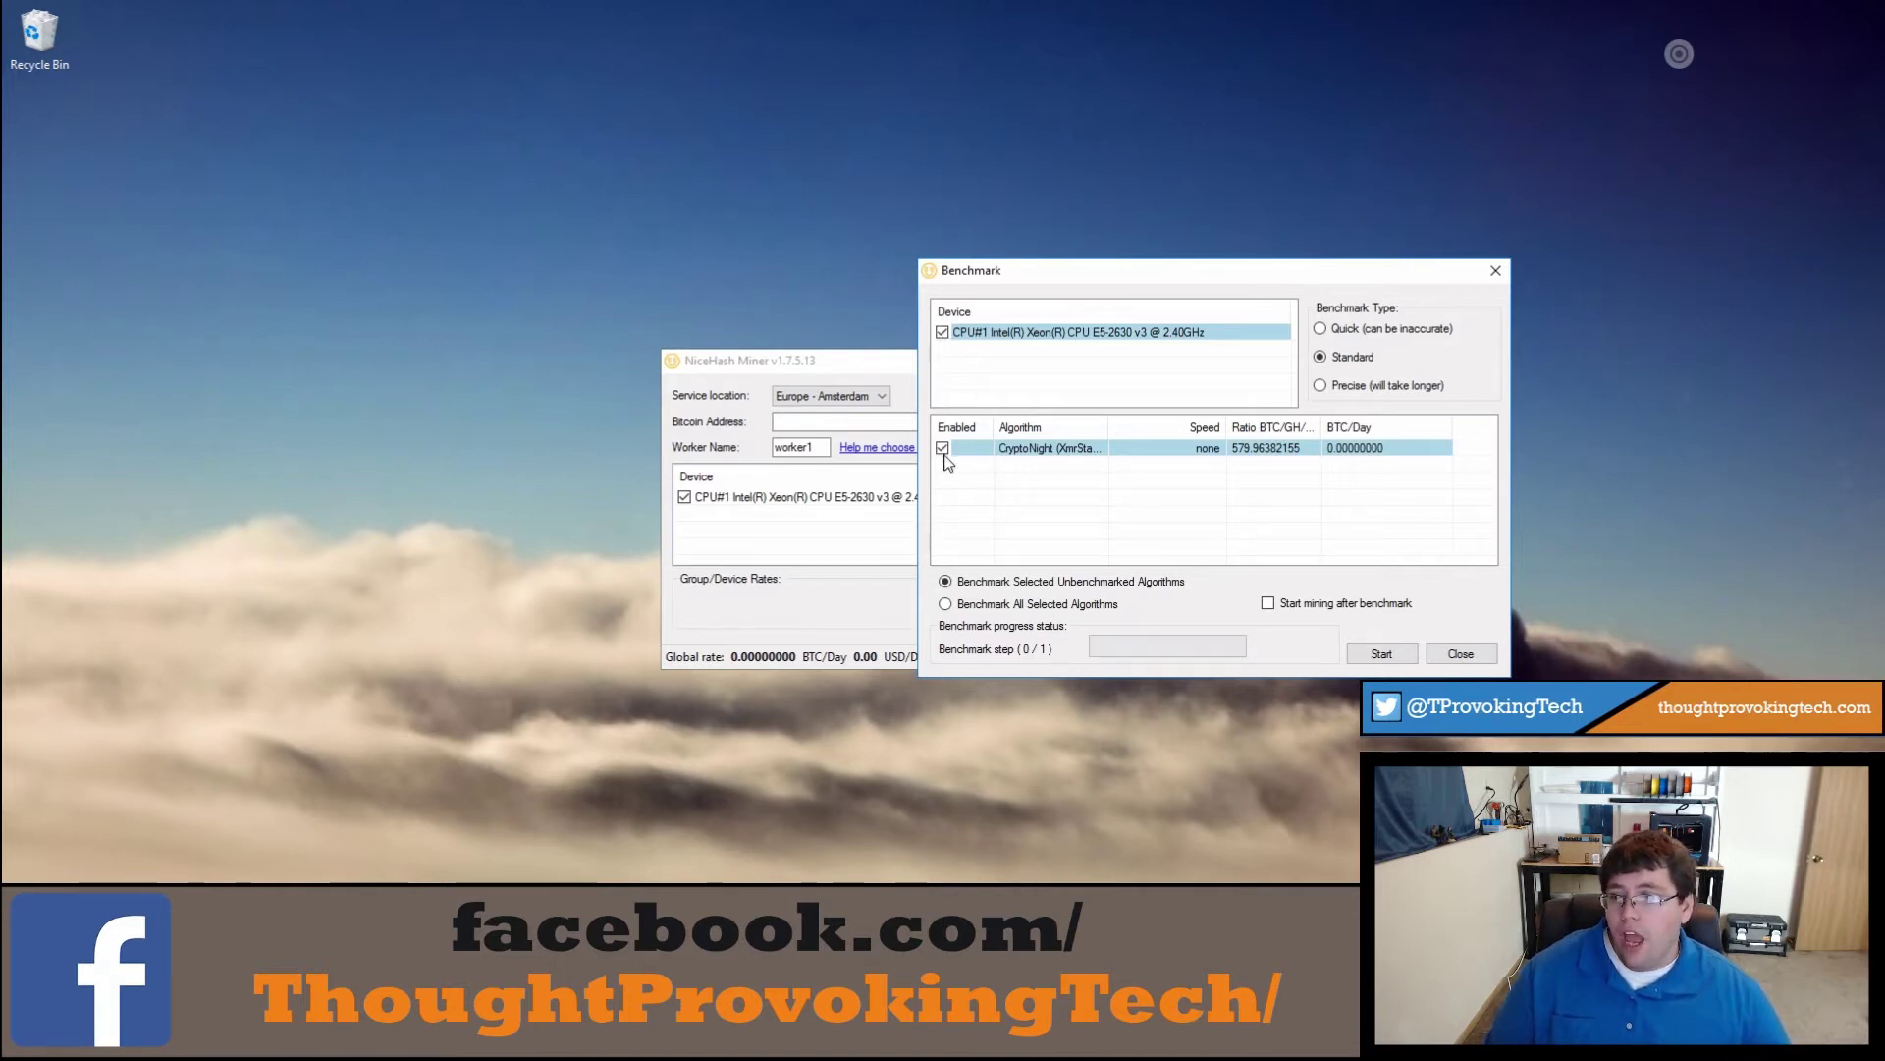
click(970, 332)
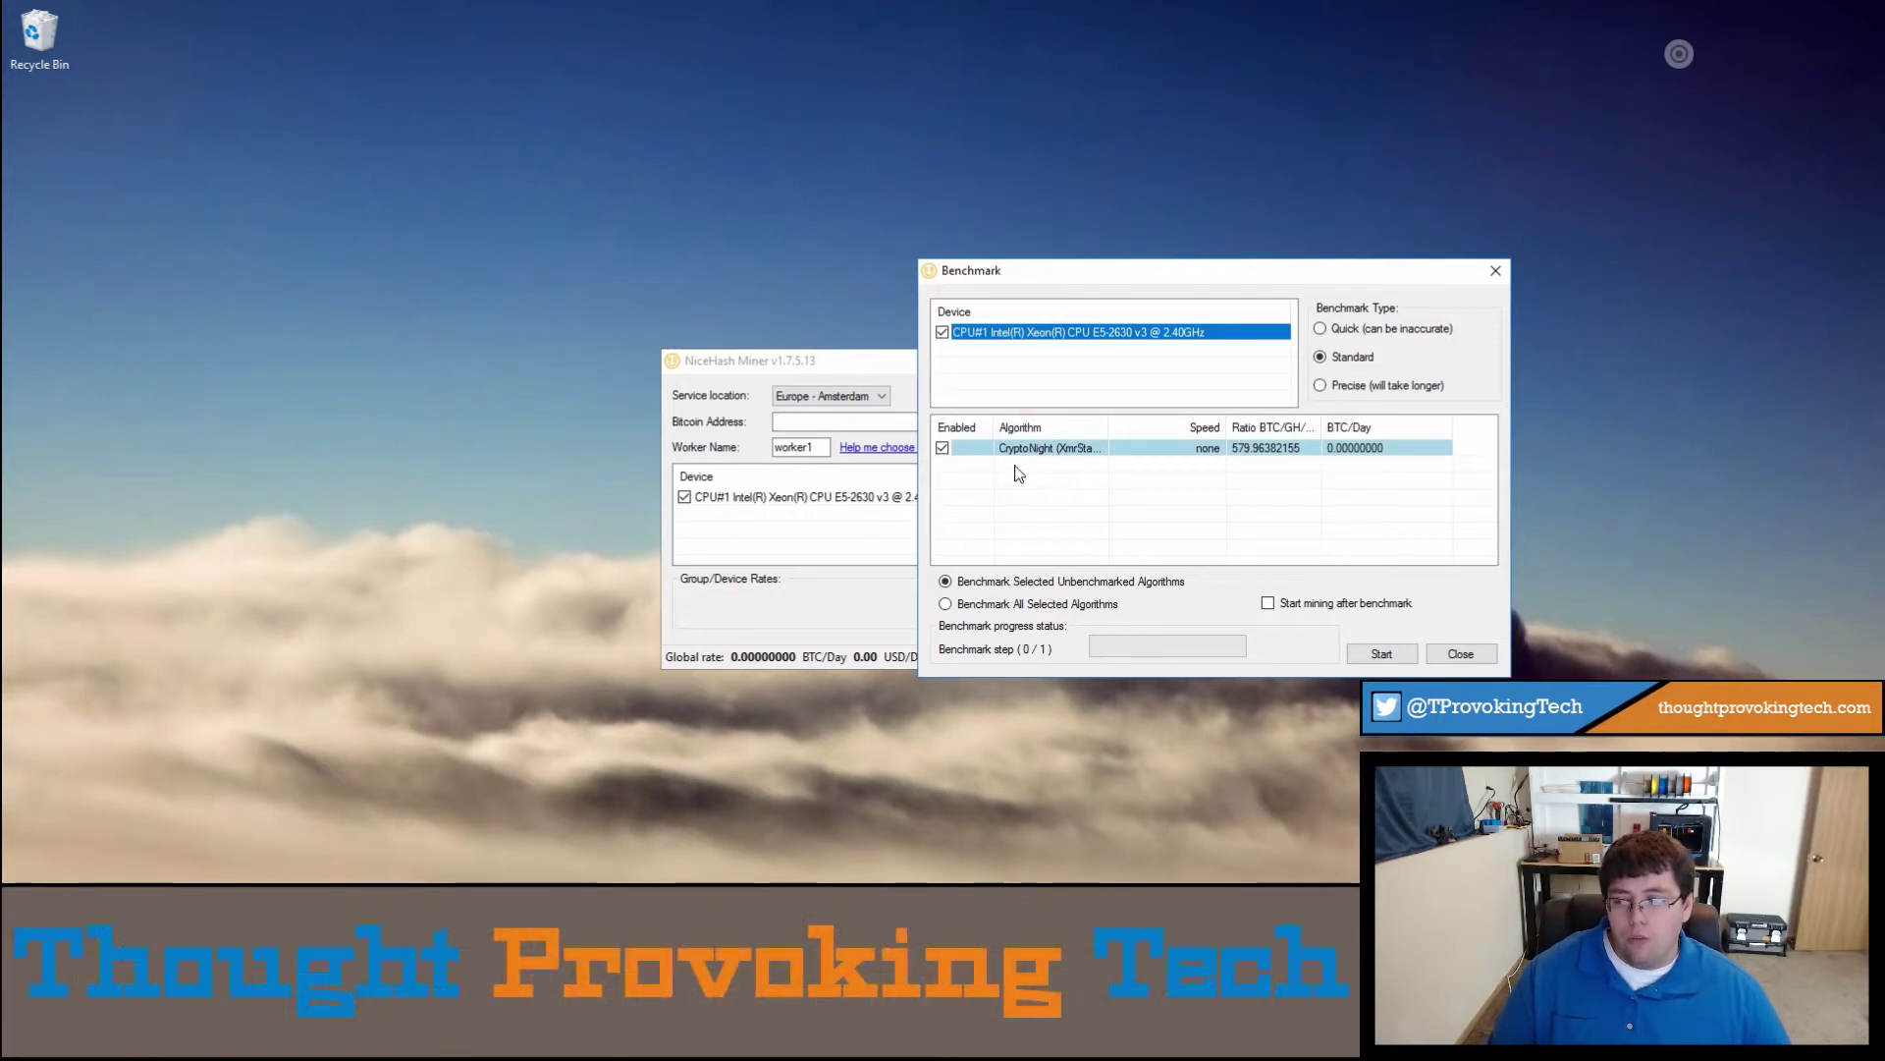
click(942, 449)
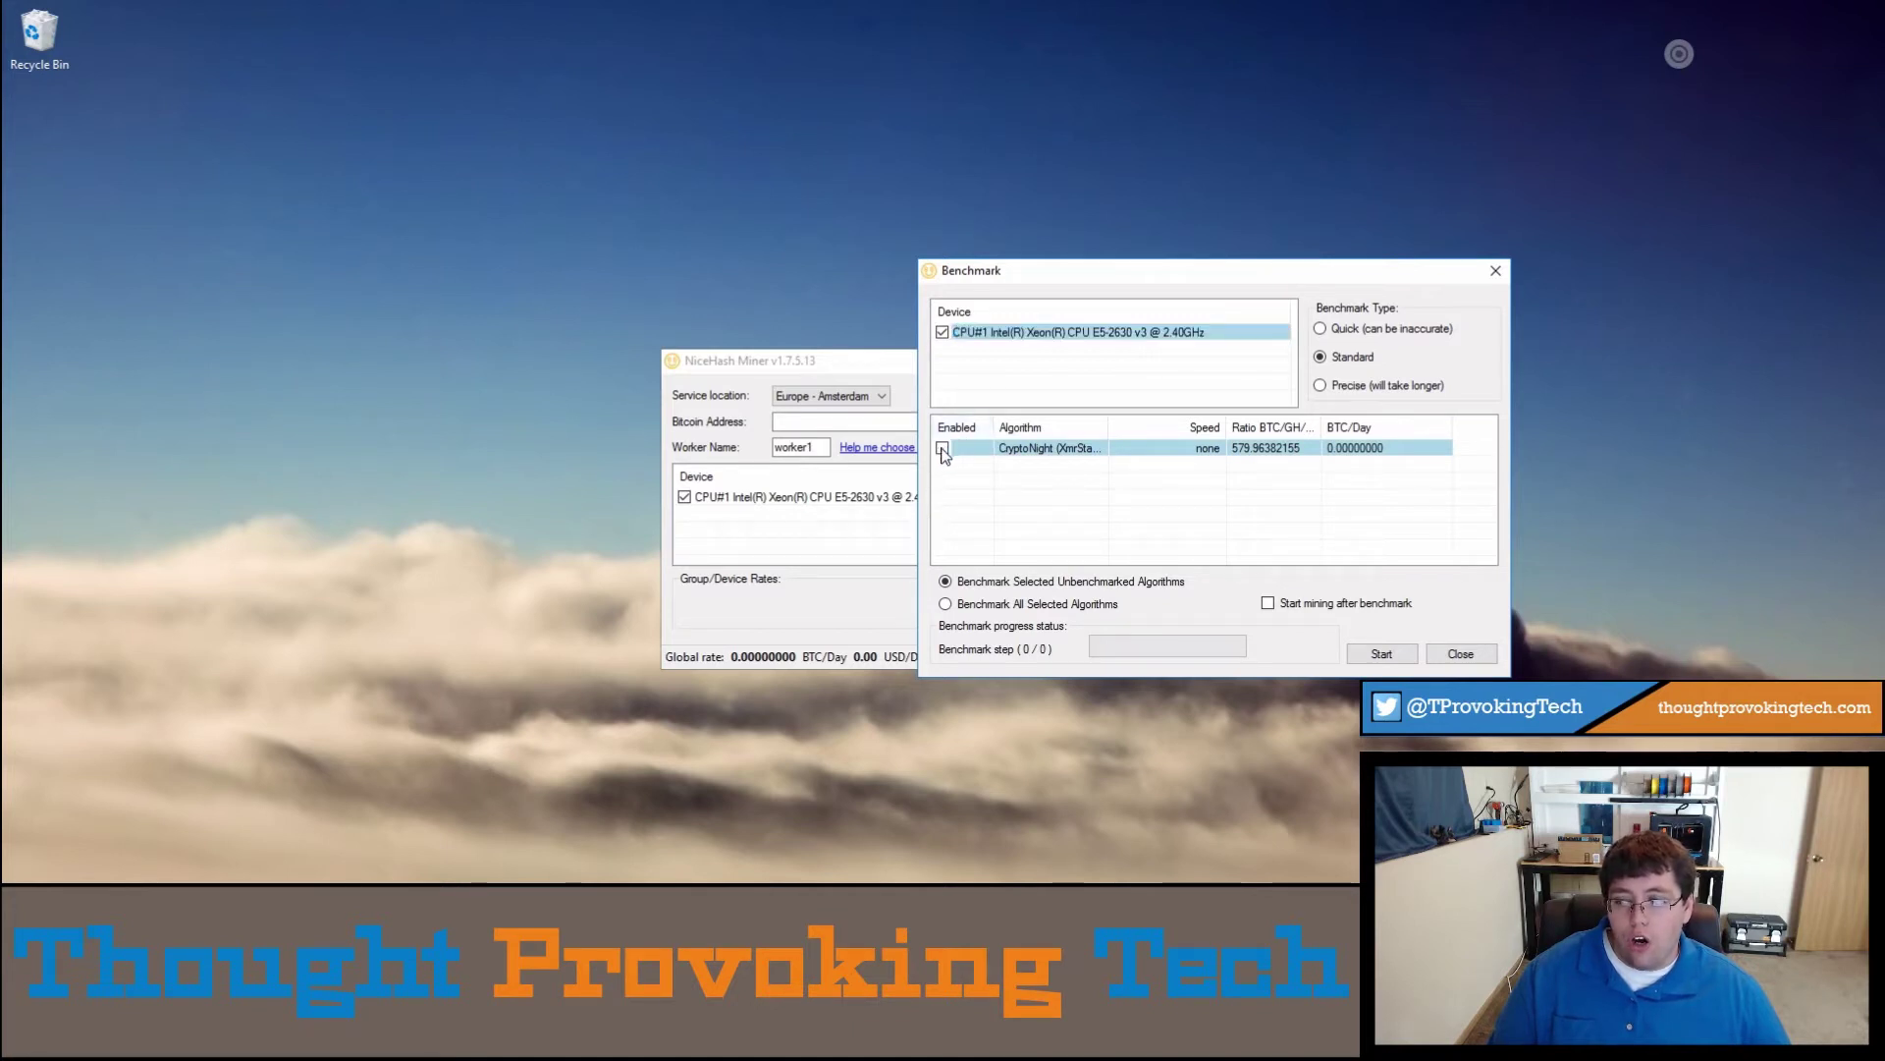
click(942, 450)
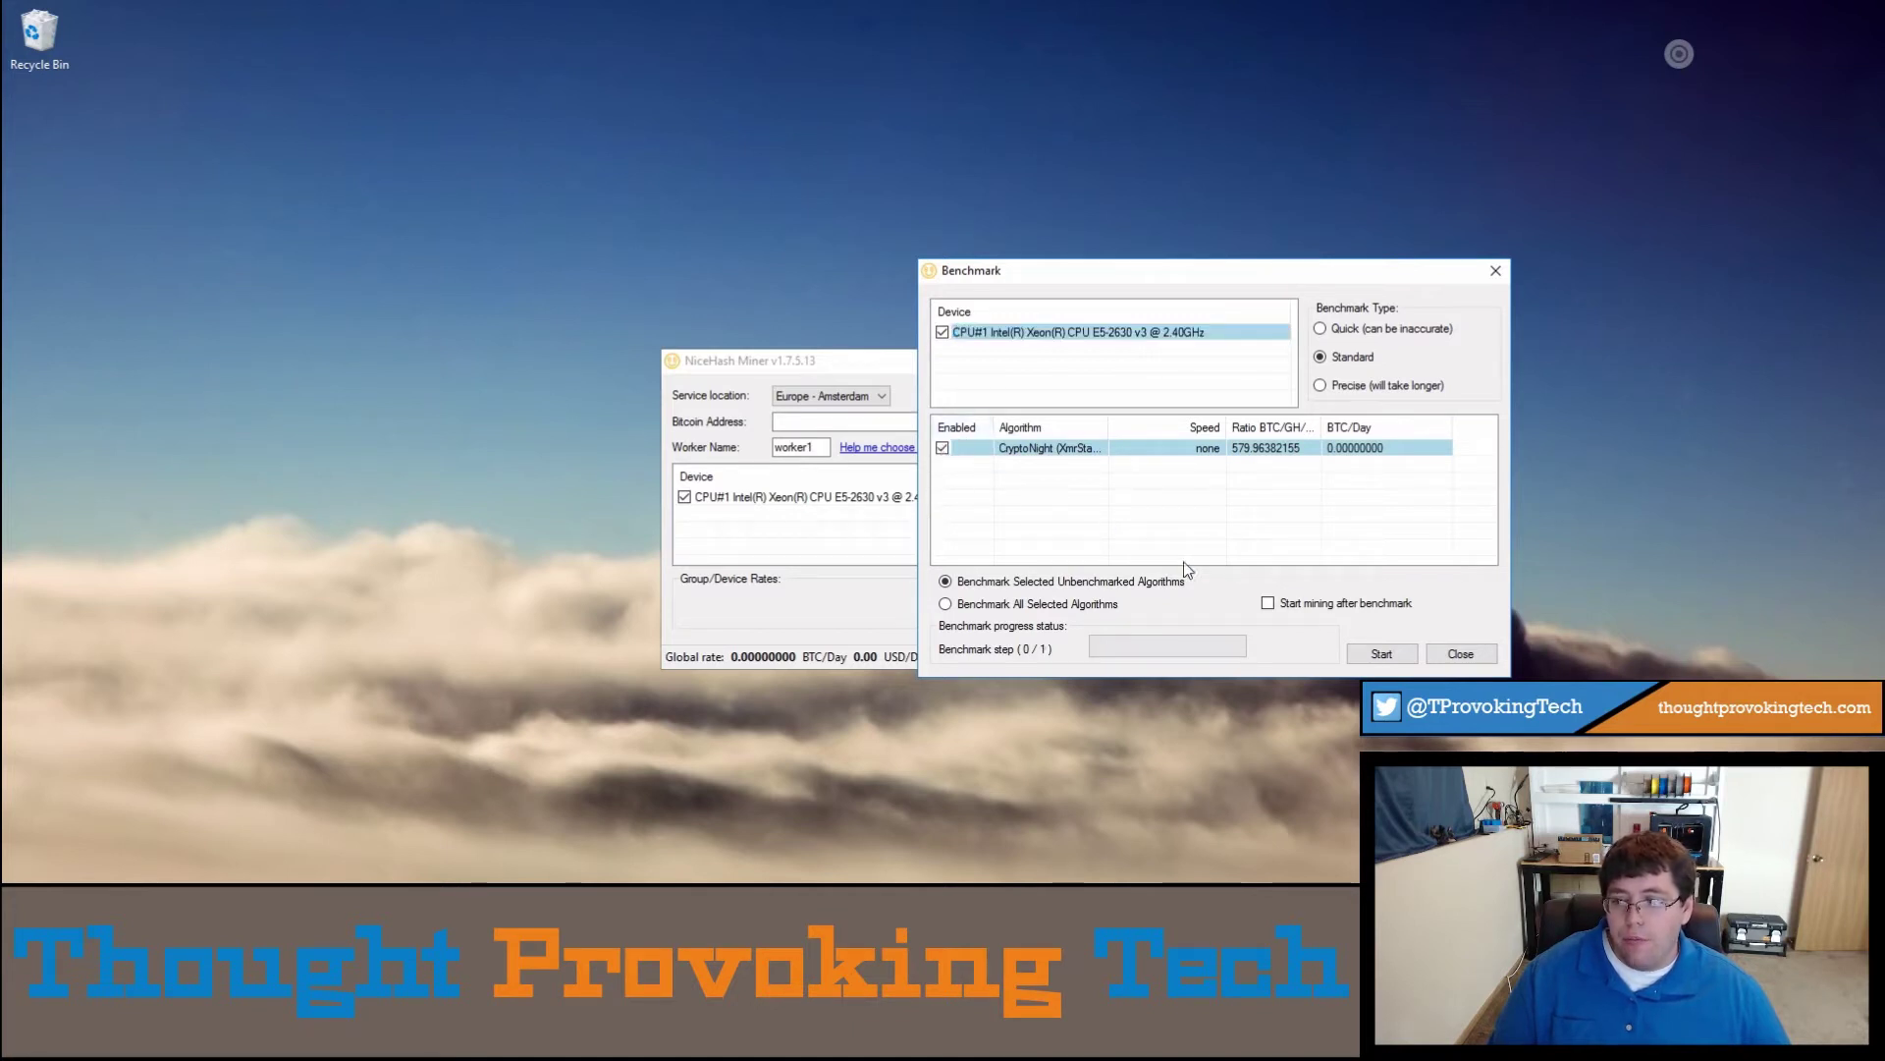
click(1381, 653)
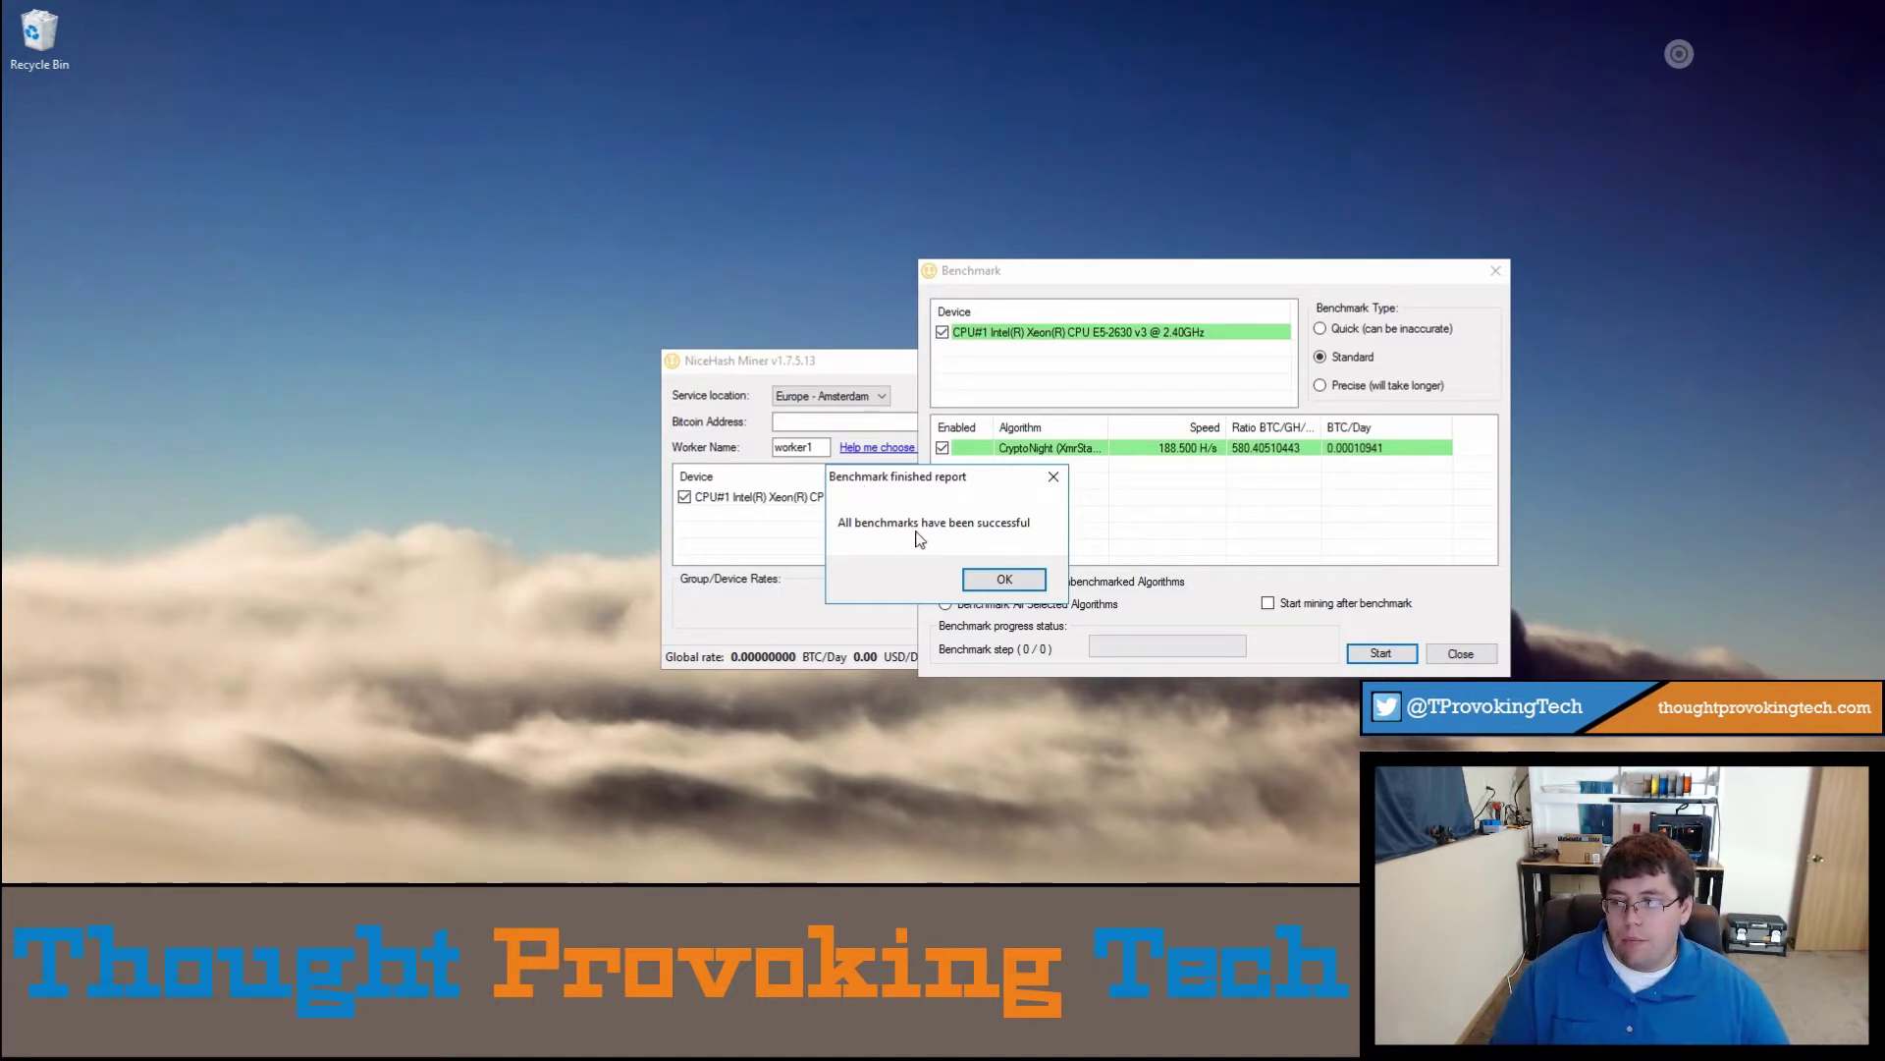
click(1007, 581)
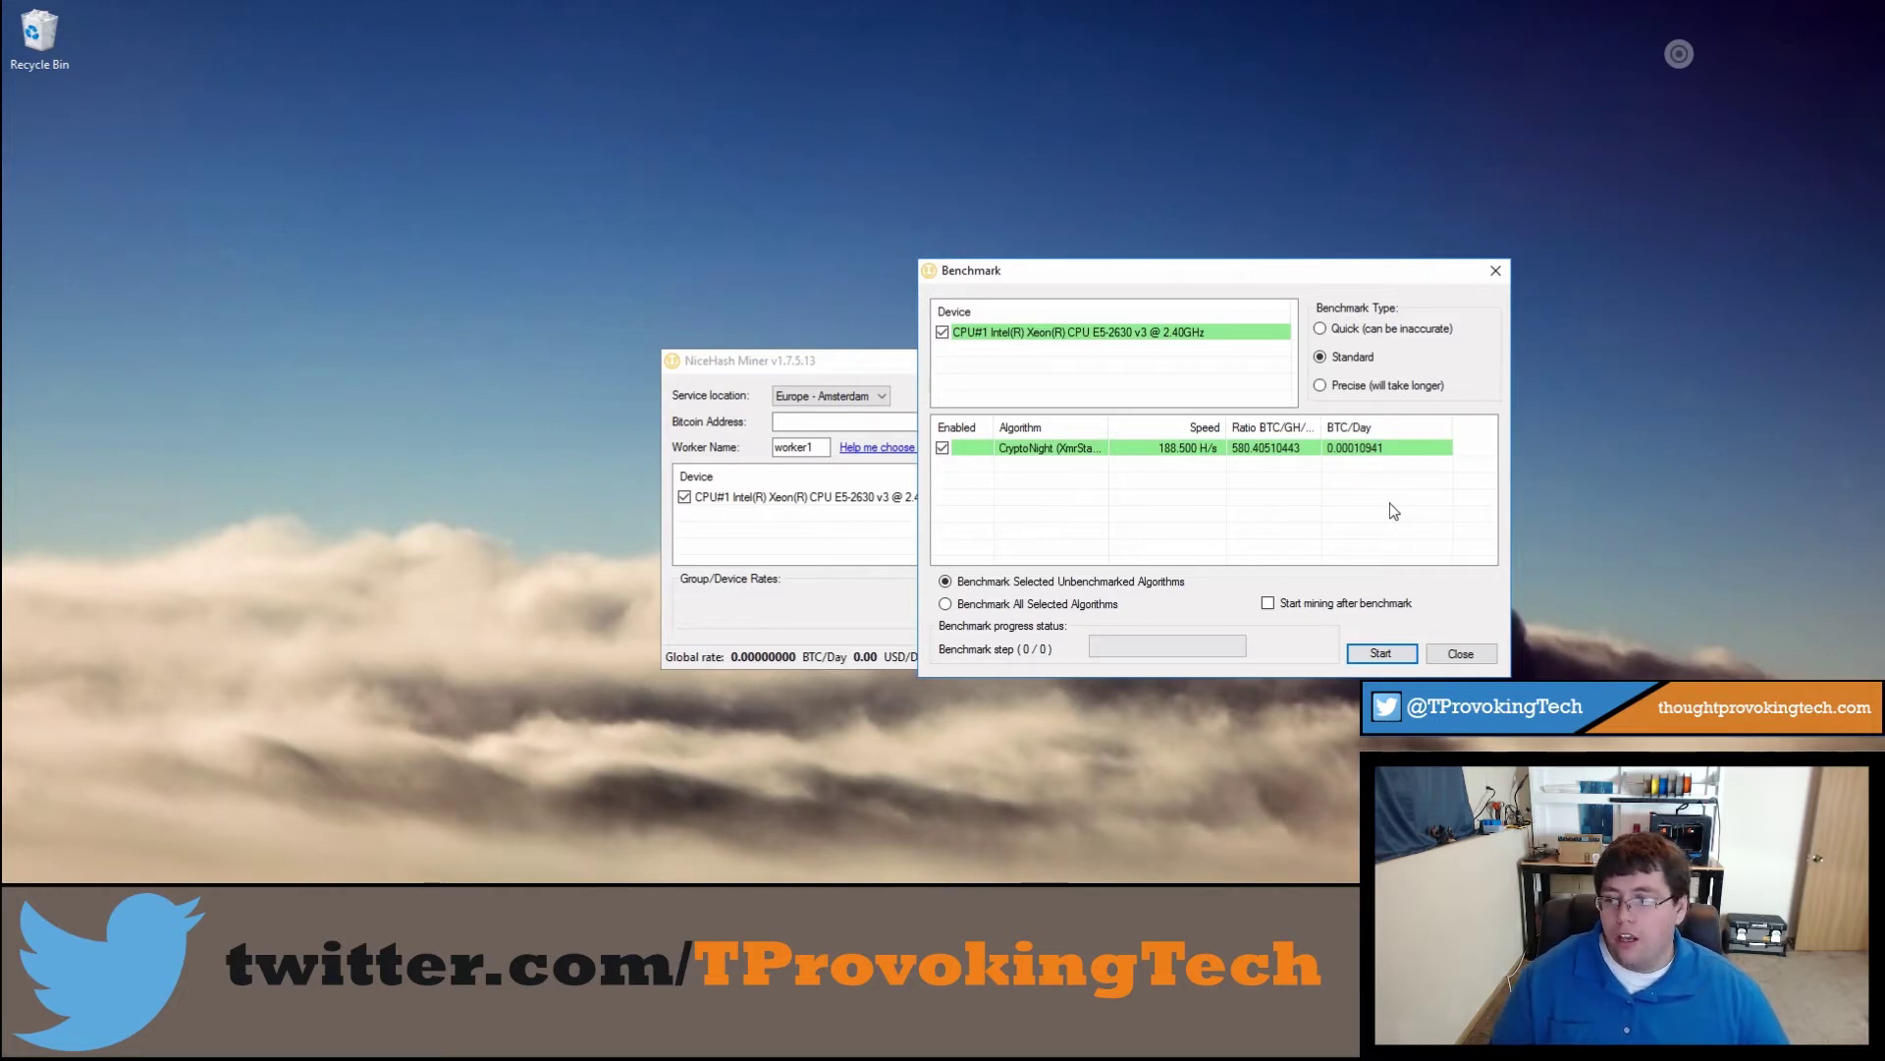
Step: Close the Benchmark window and paste the Bitcoin address into the Bitcoin Address field
click(1461, 654)
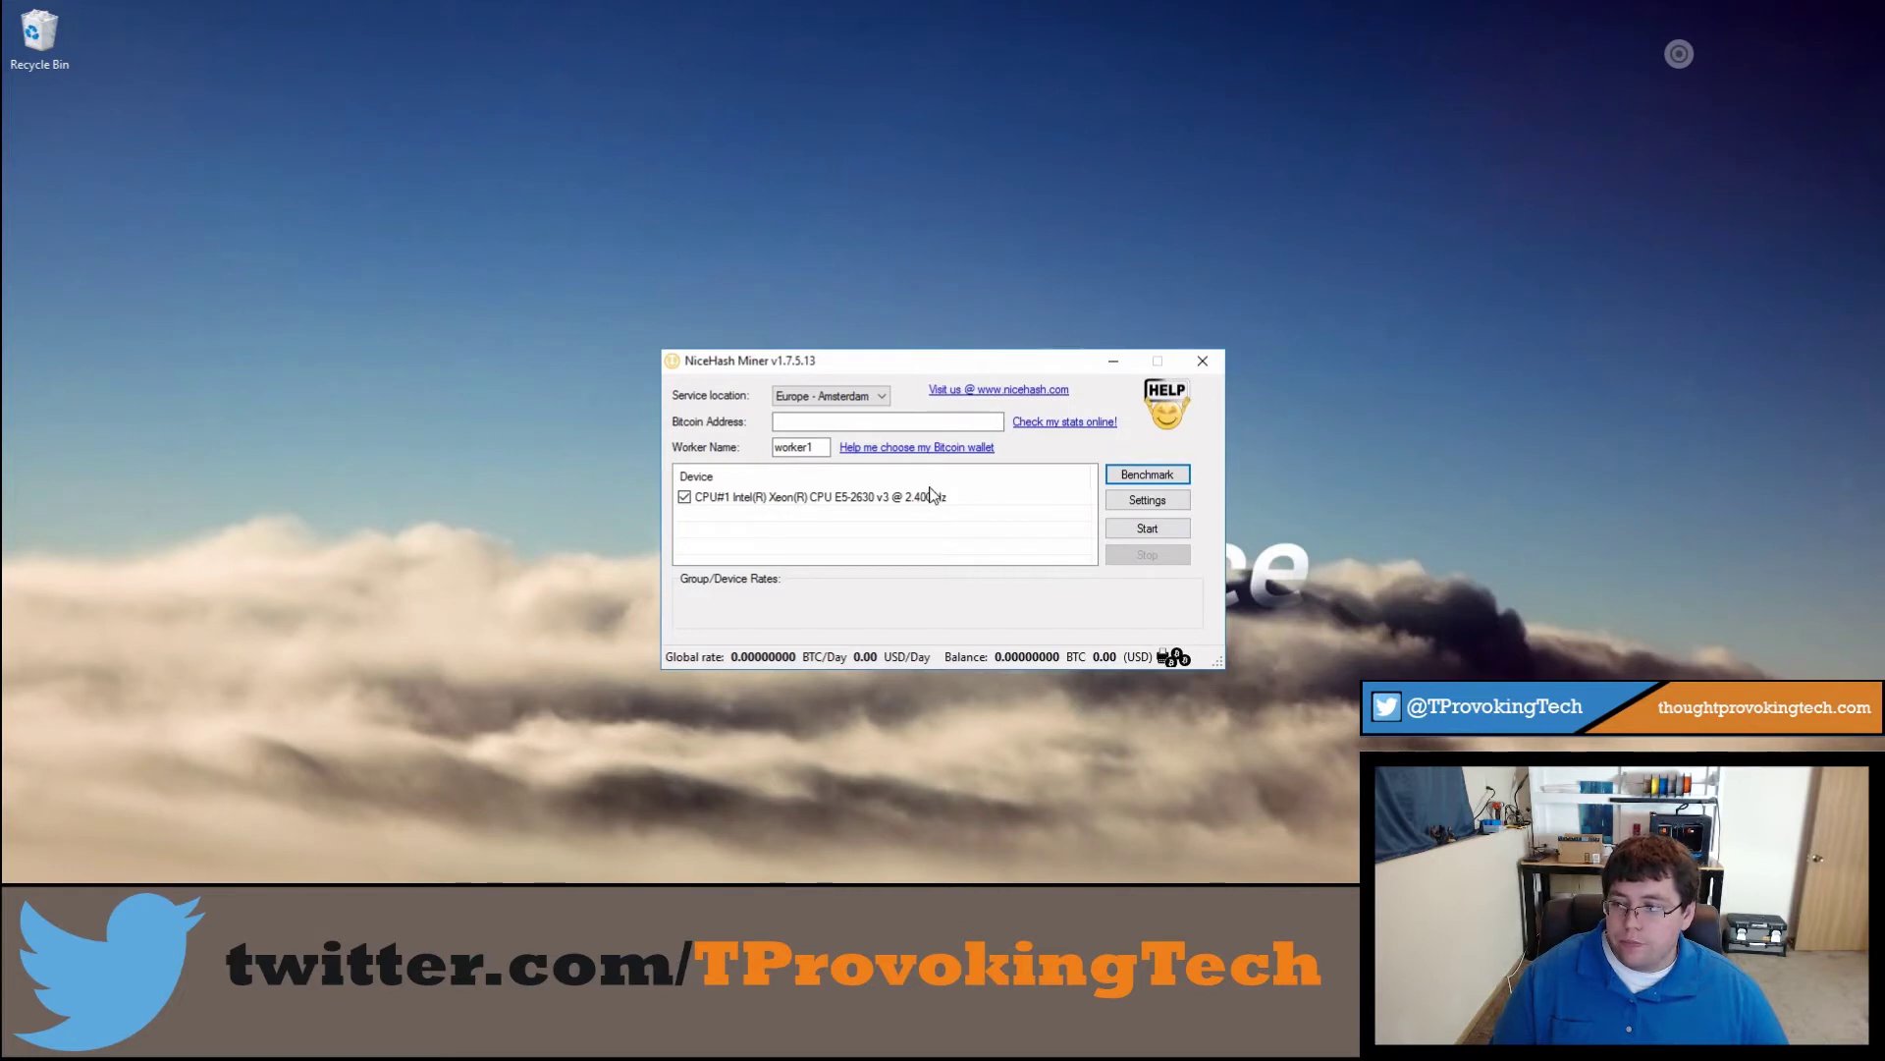
click(840, 420)
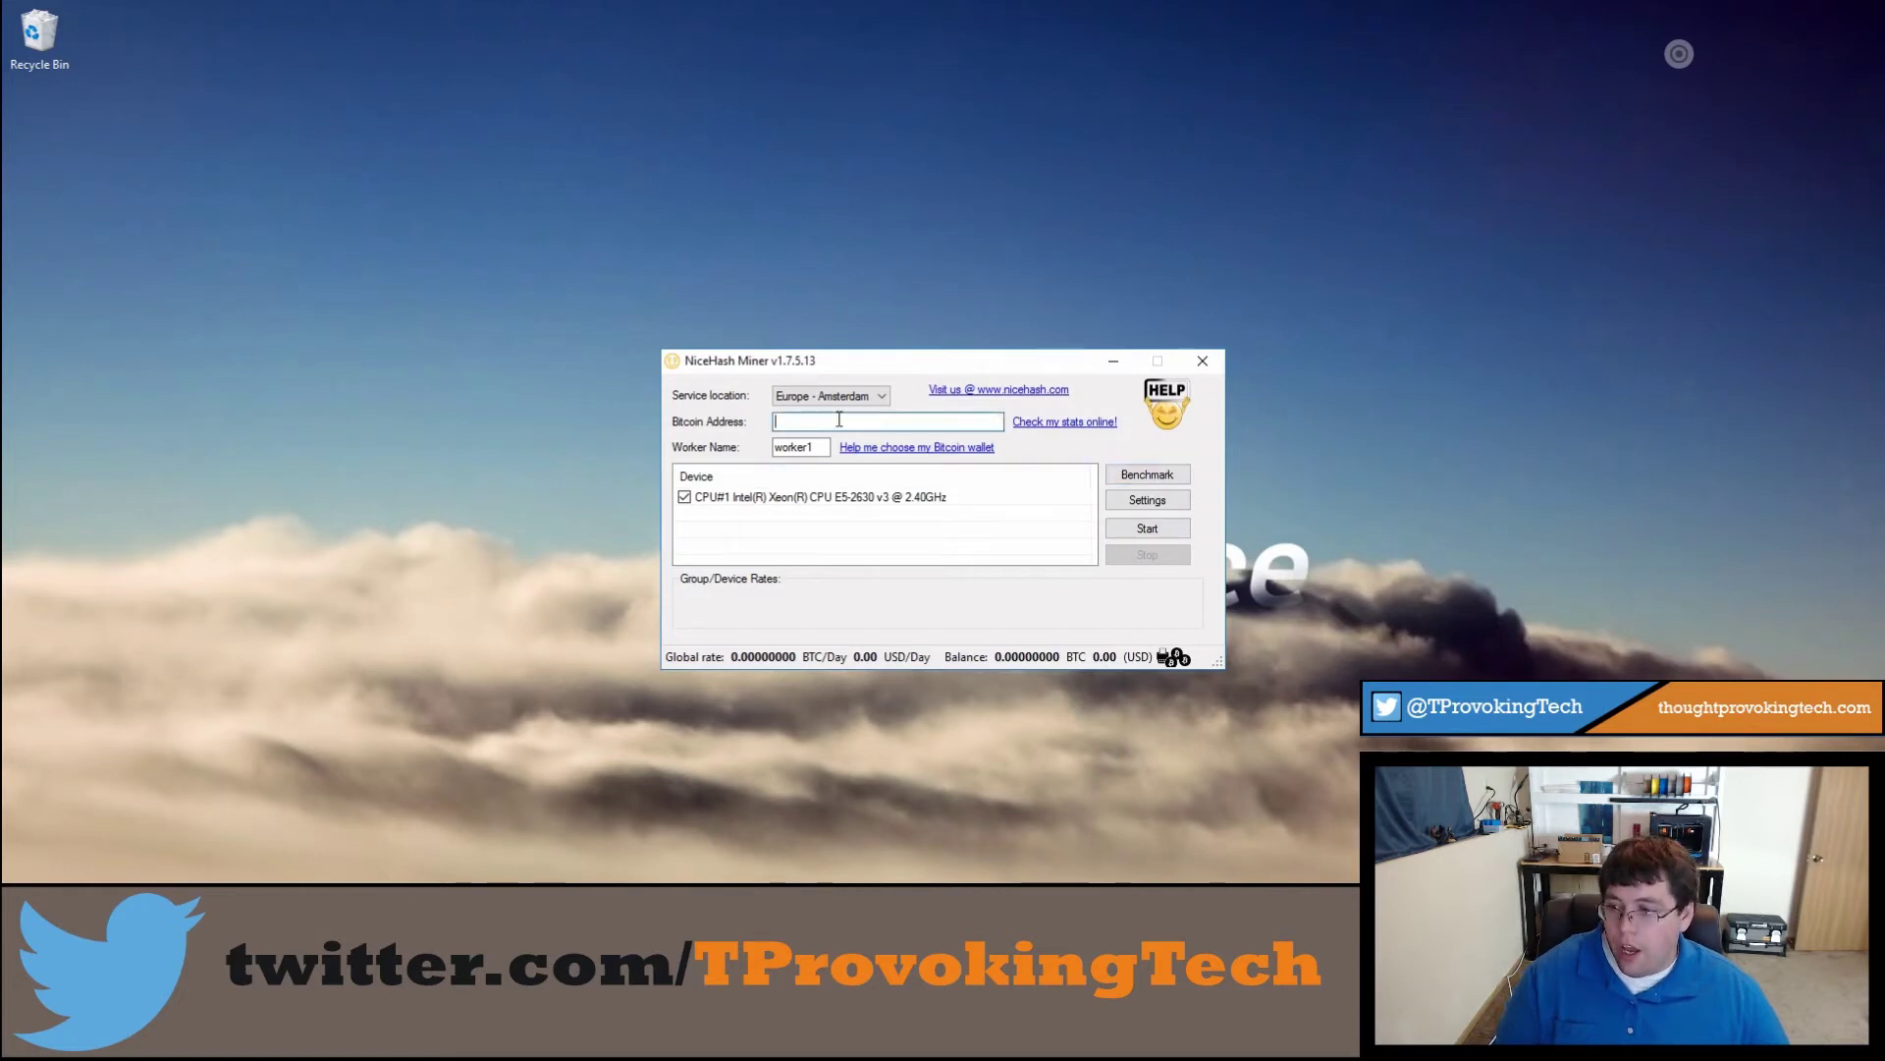
text(1BKNVa5ddgfRS2dJzh1UPQK2yrjRAsu)
drag(925, 422, 760, 422)
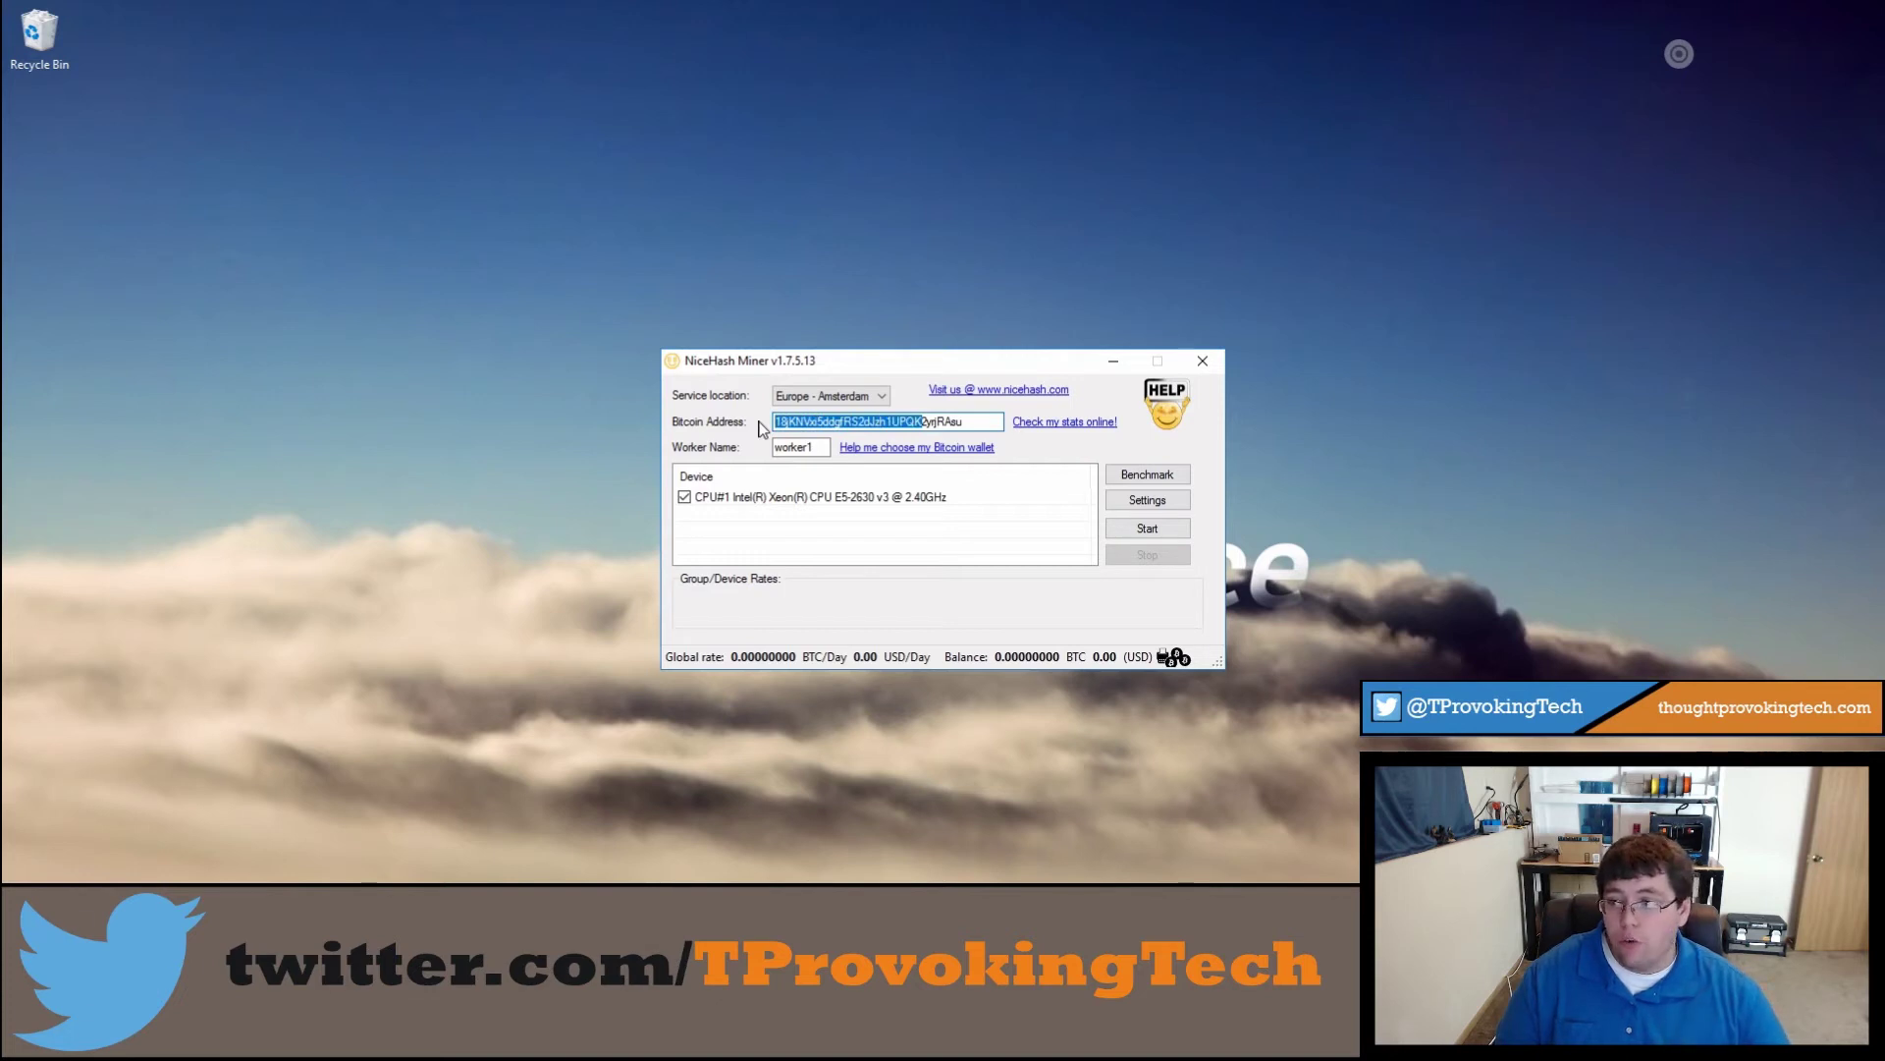
Step: Set the service location to USA - San Jose and the worker name to Test1
click(807, 396)
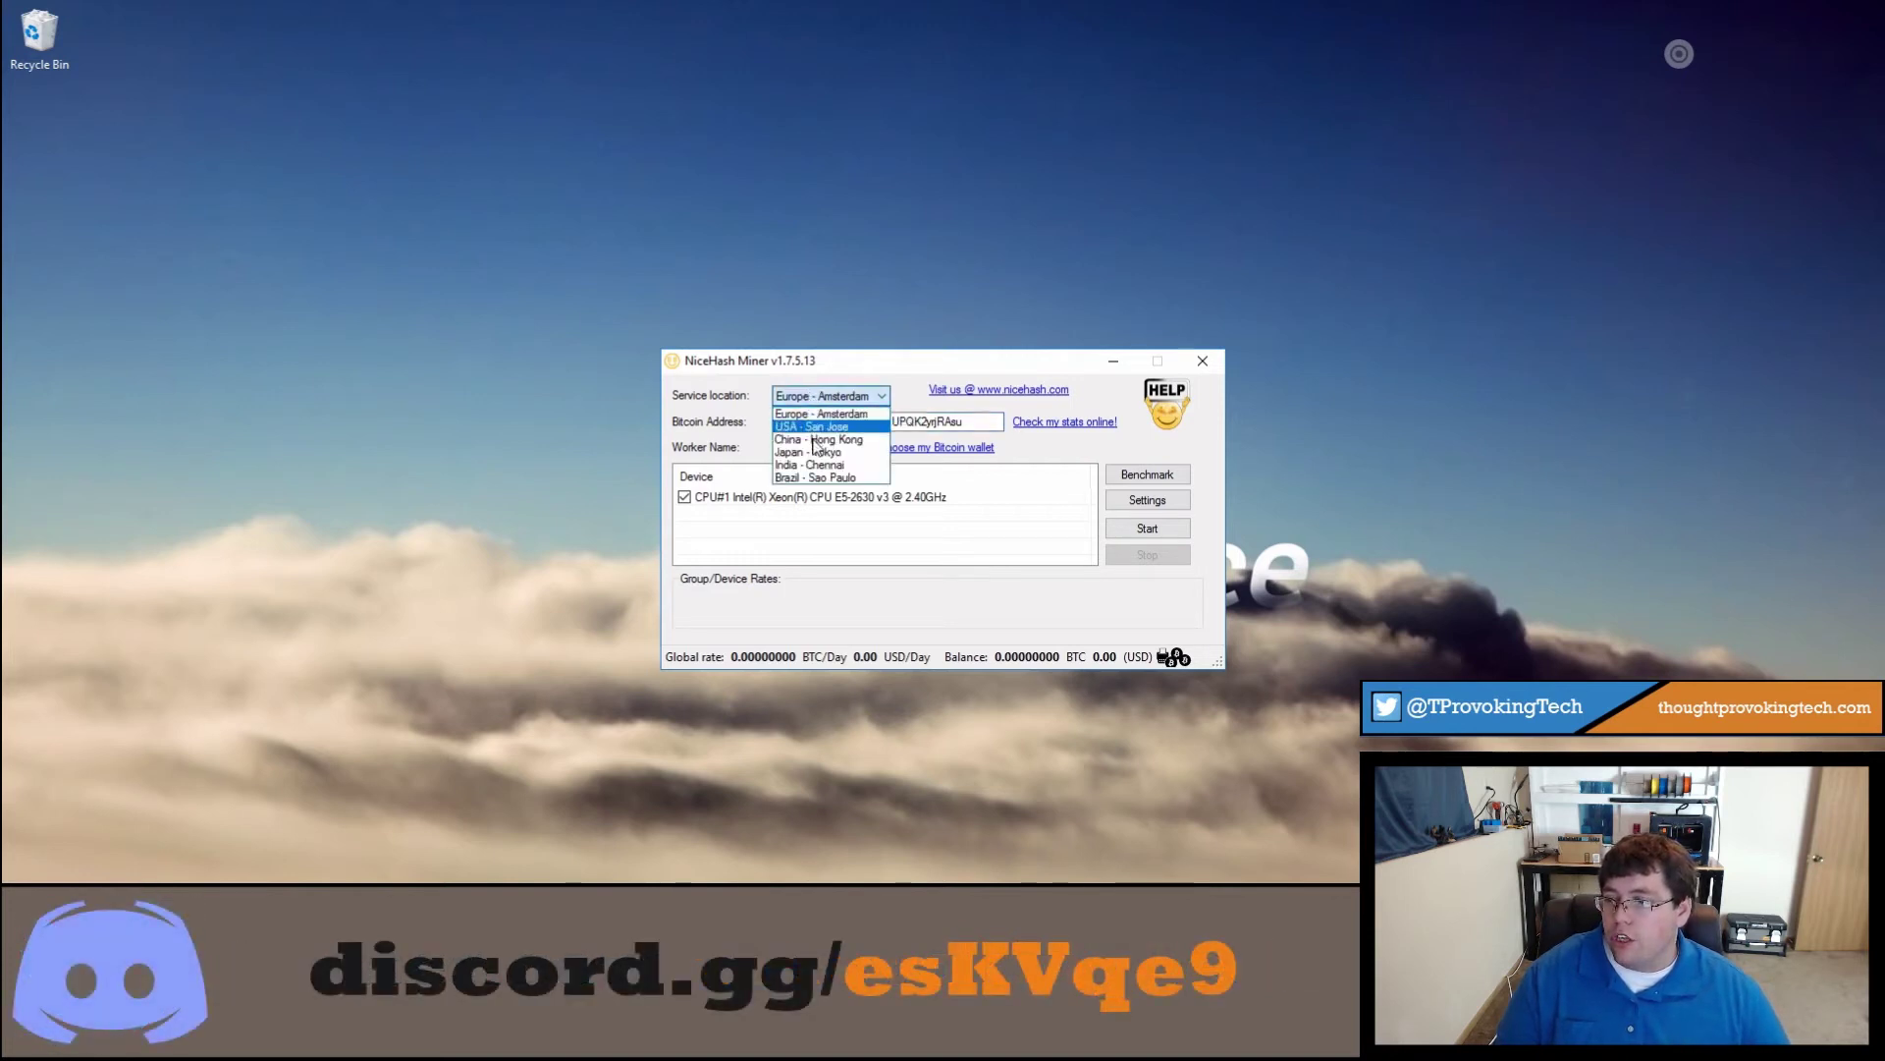
click(820, 426)
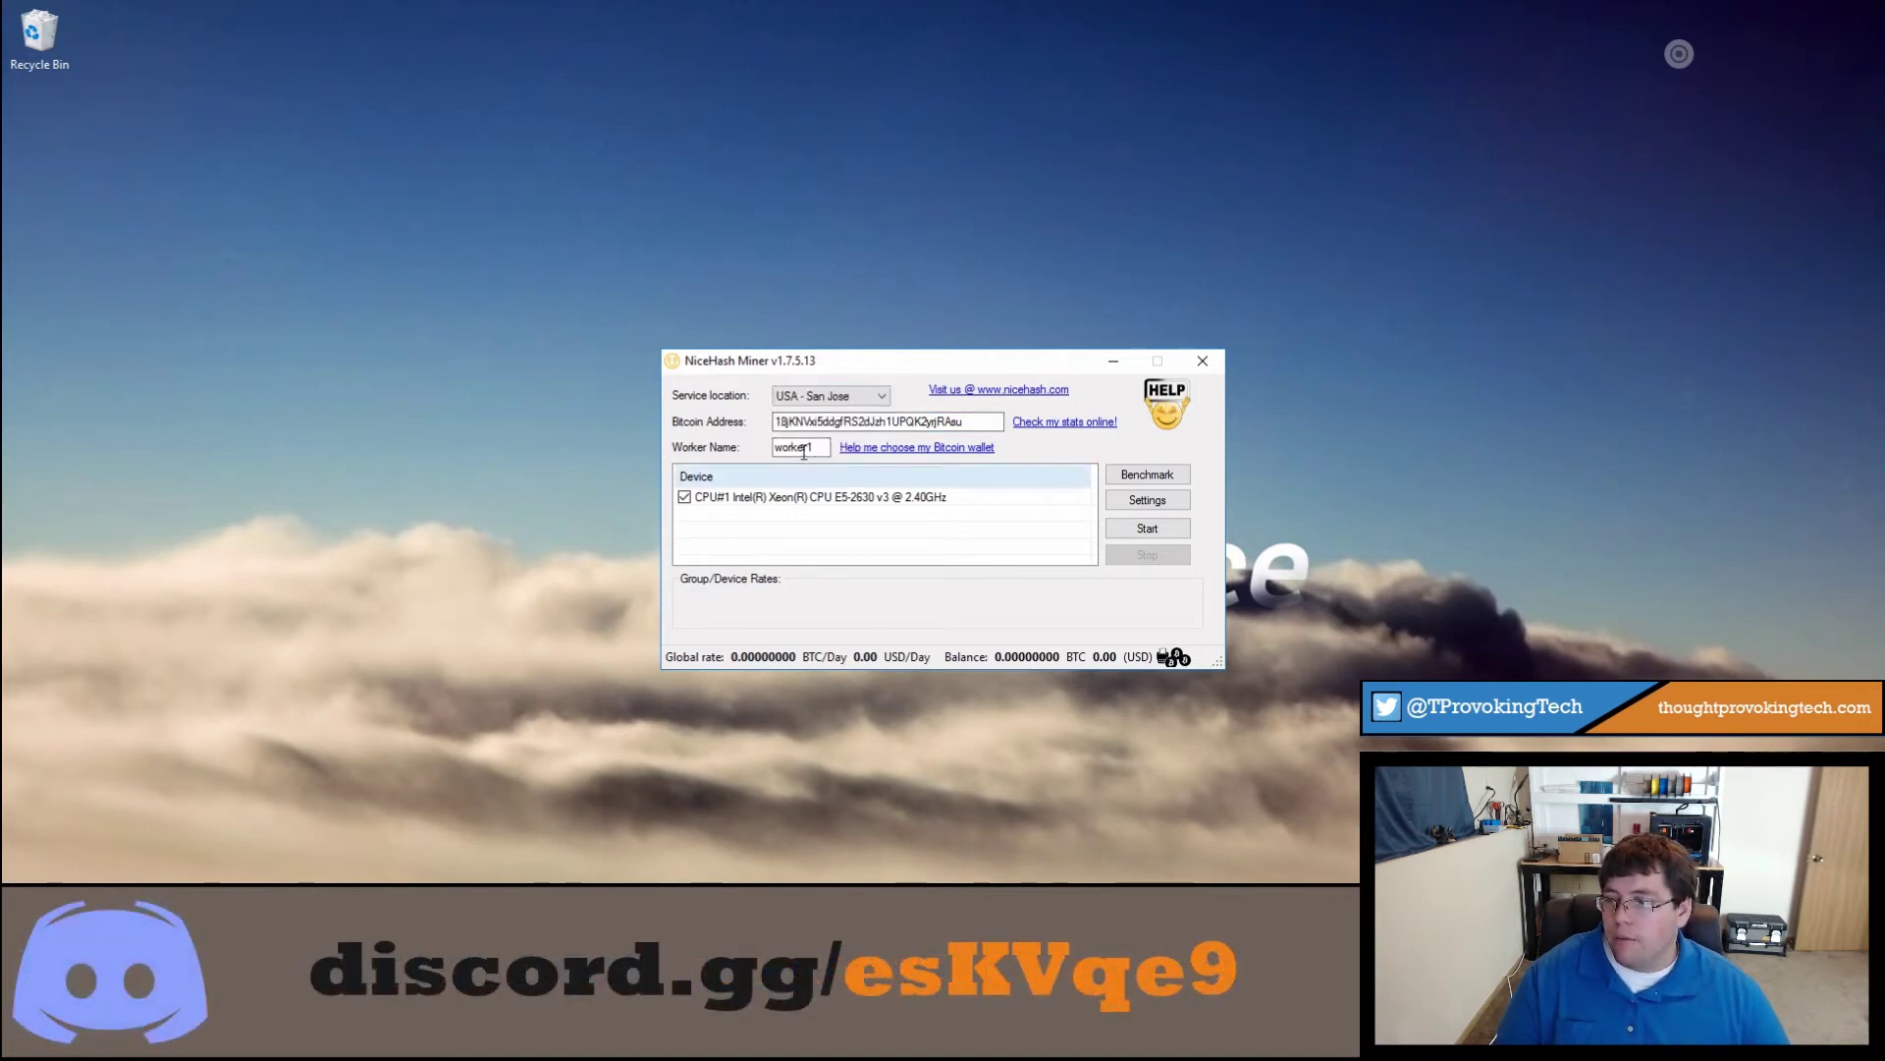
double_click(807, 449)
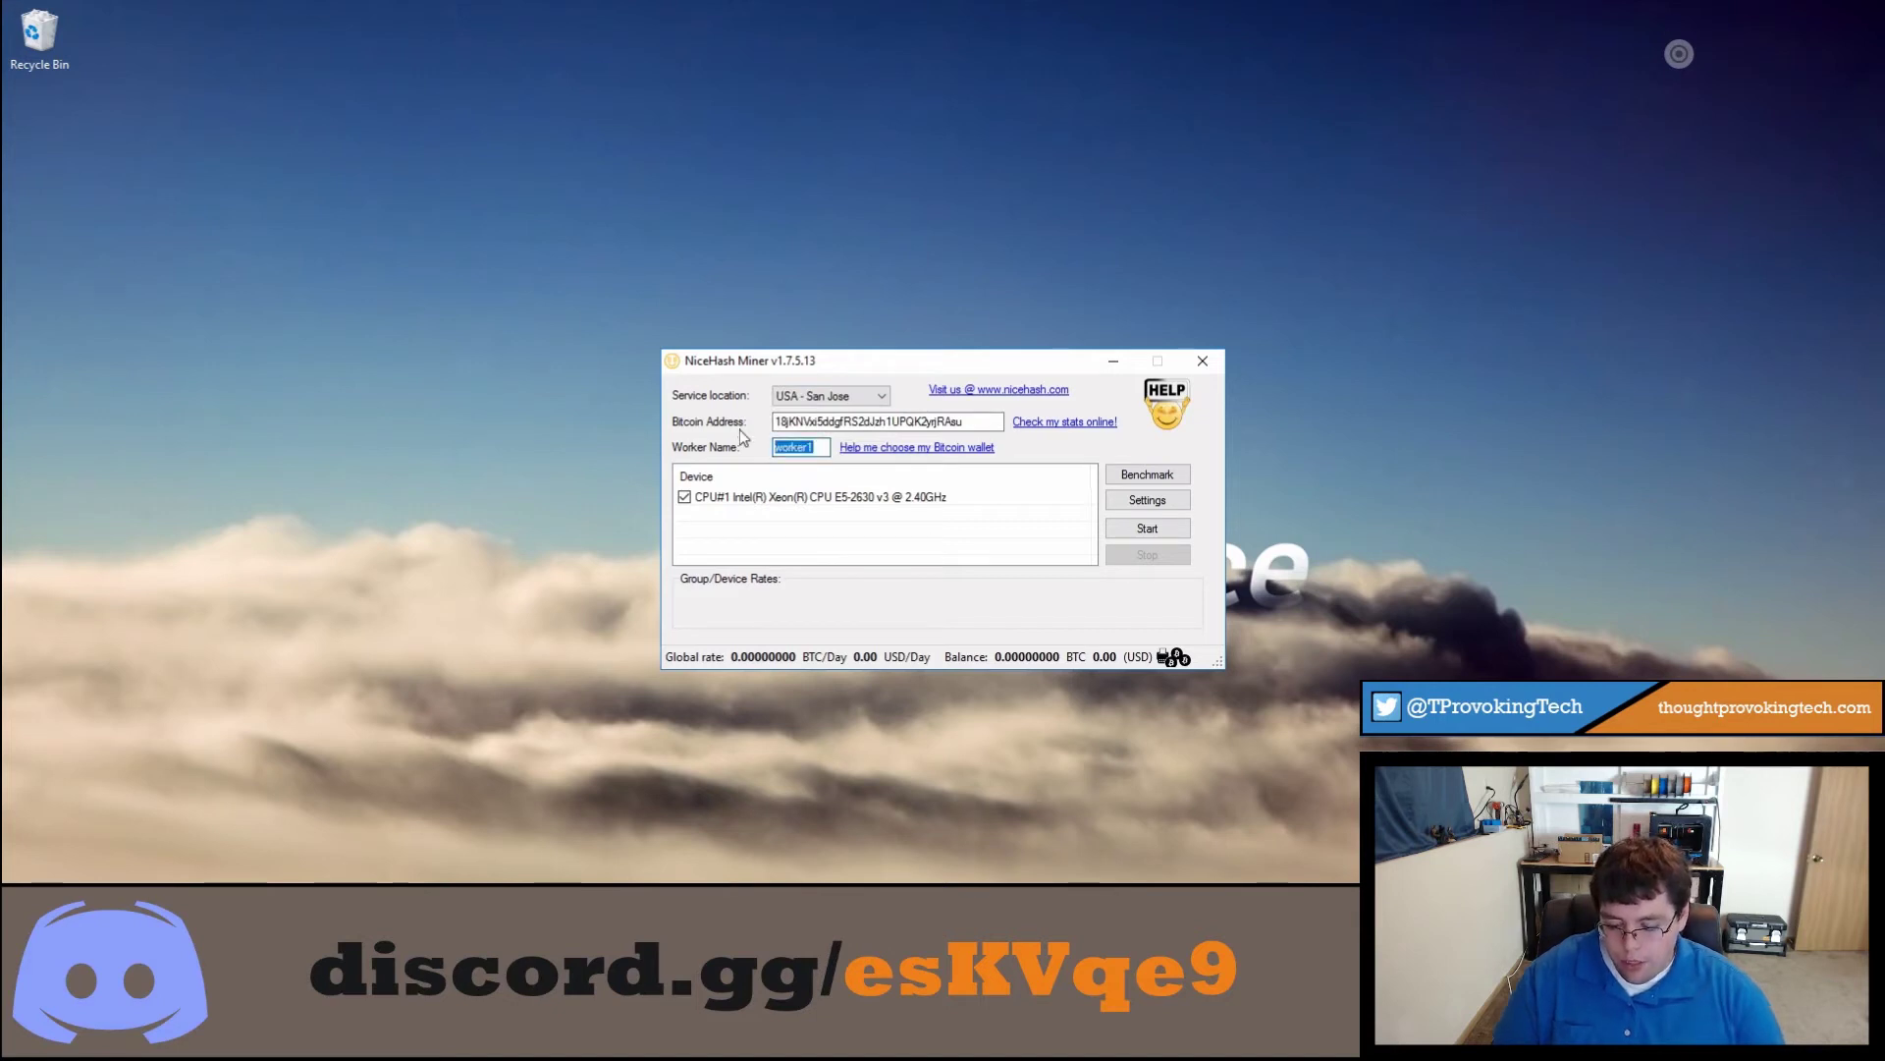
text(Test)
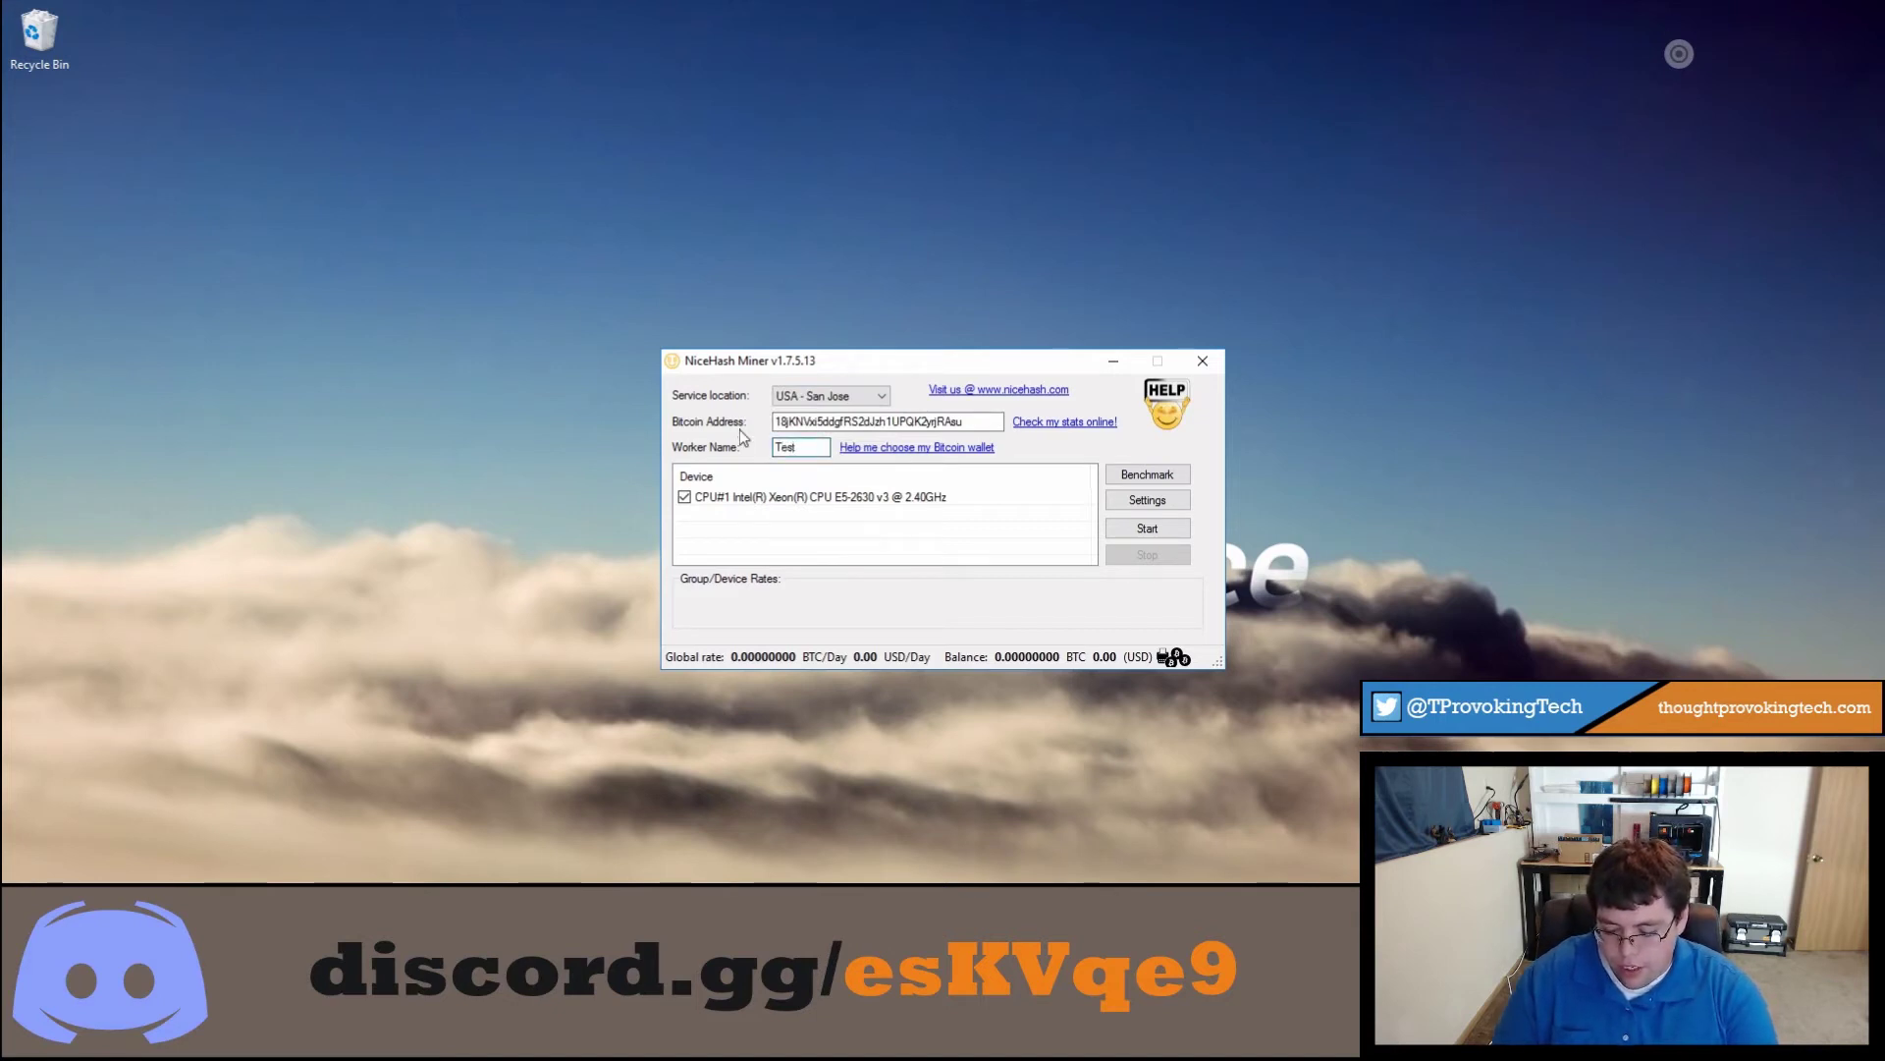
text(1)
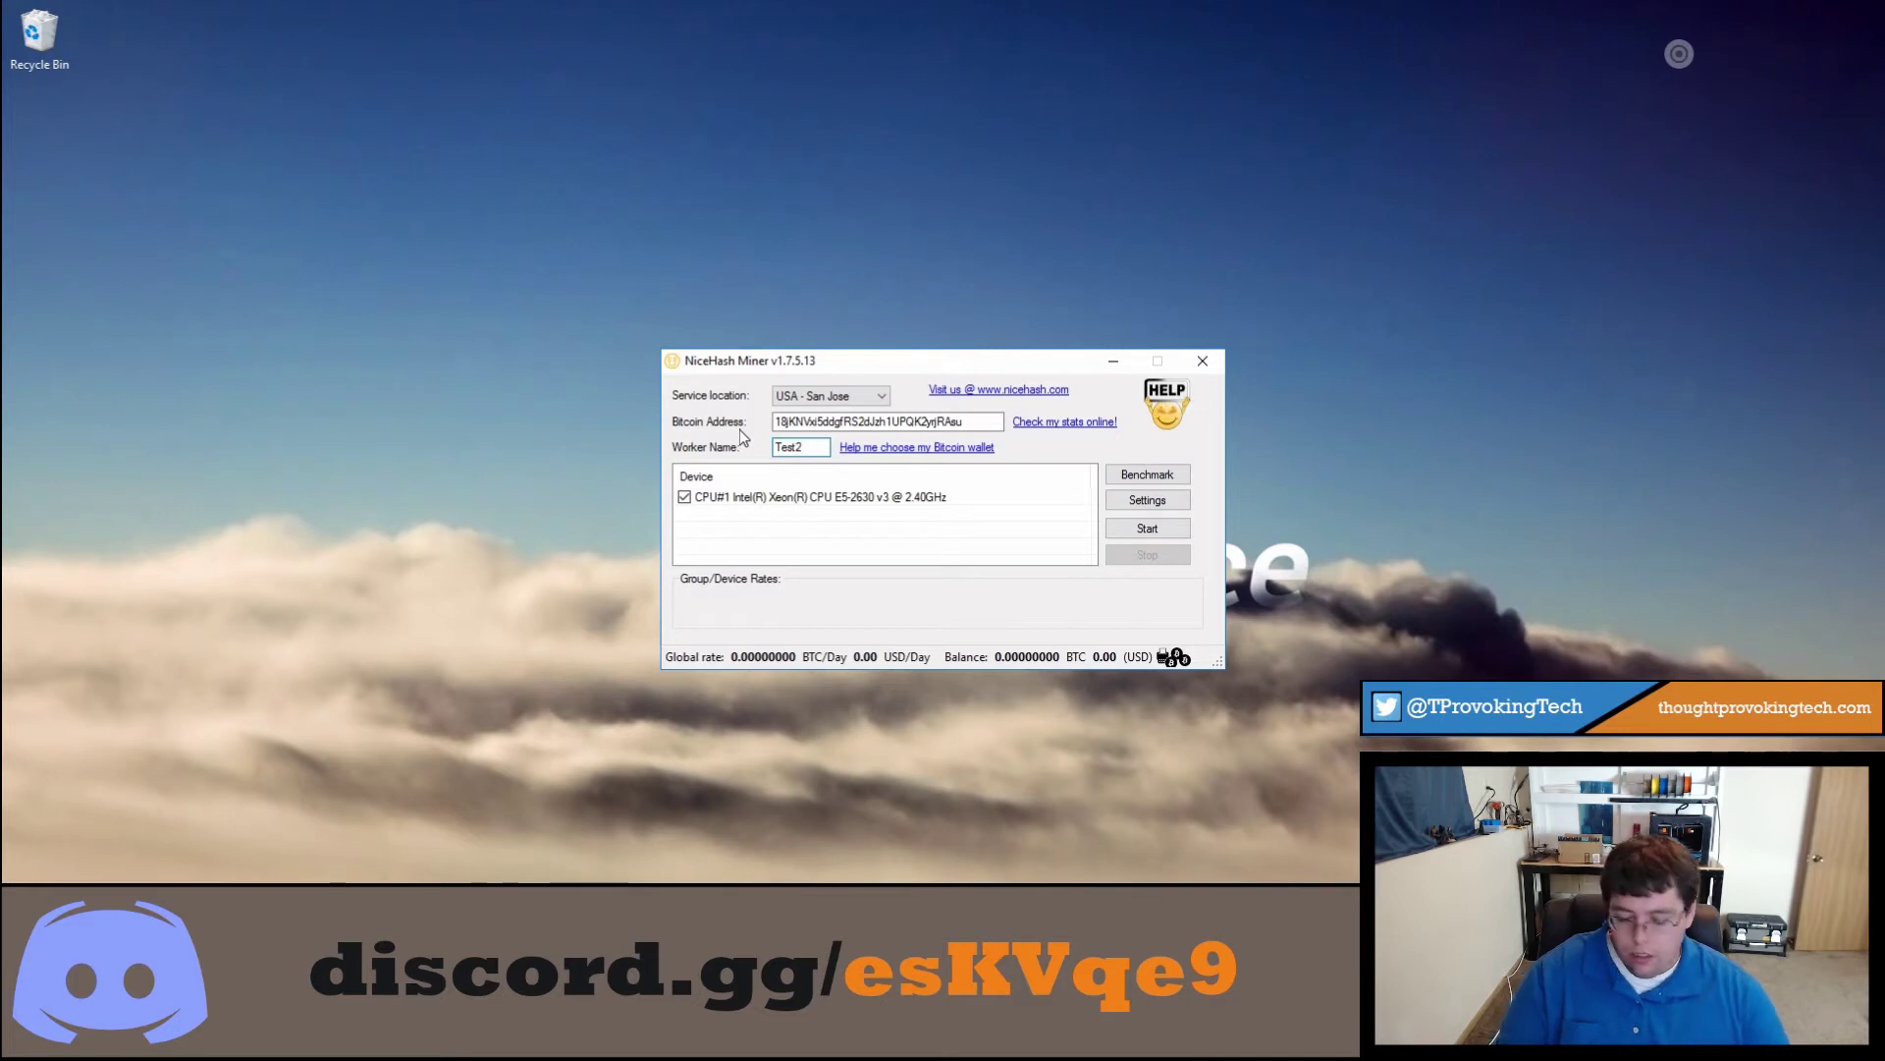
click(796, 402)
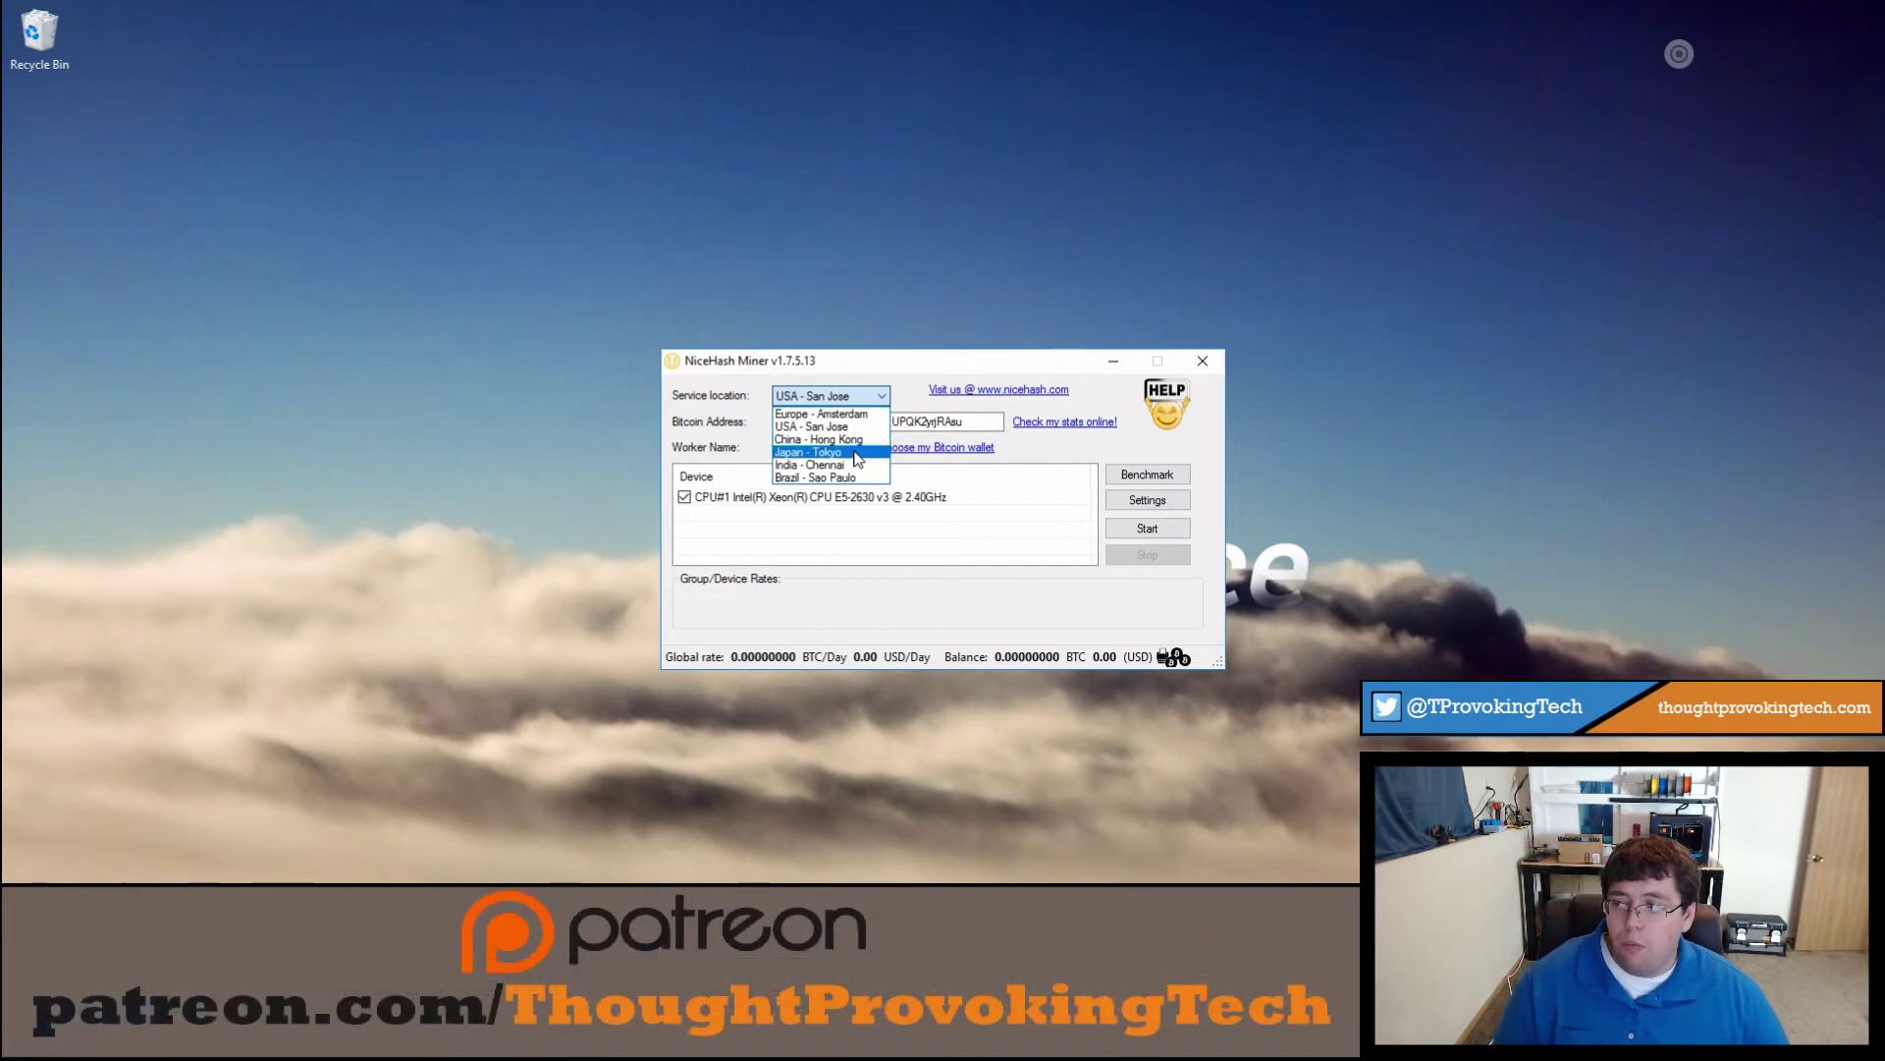
click(991, 491)
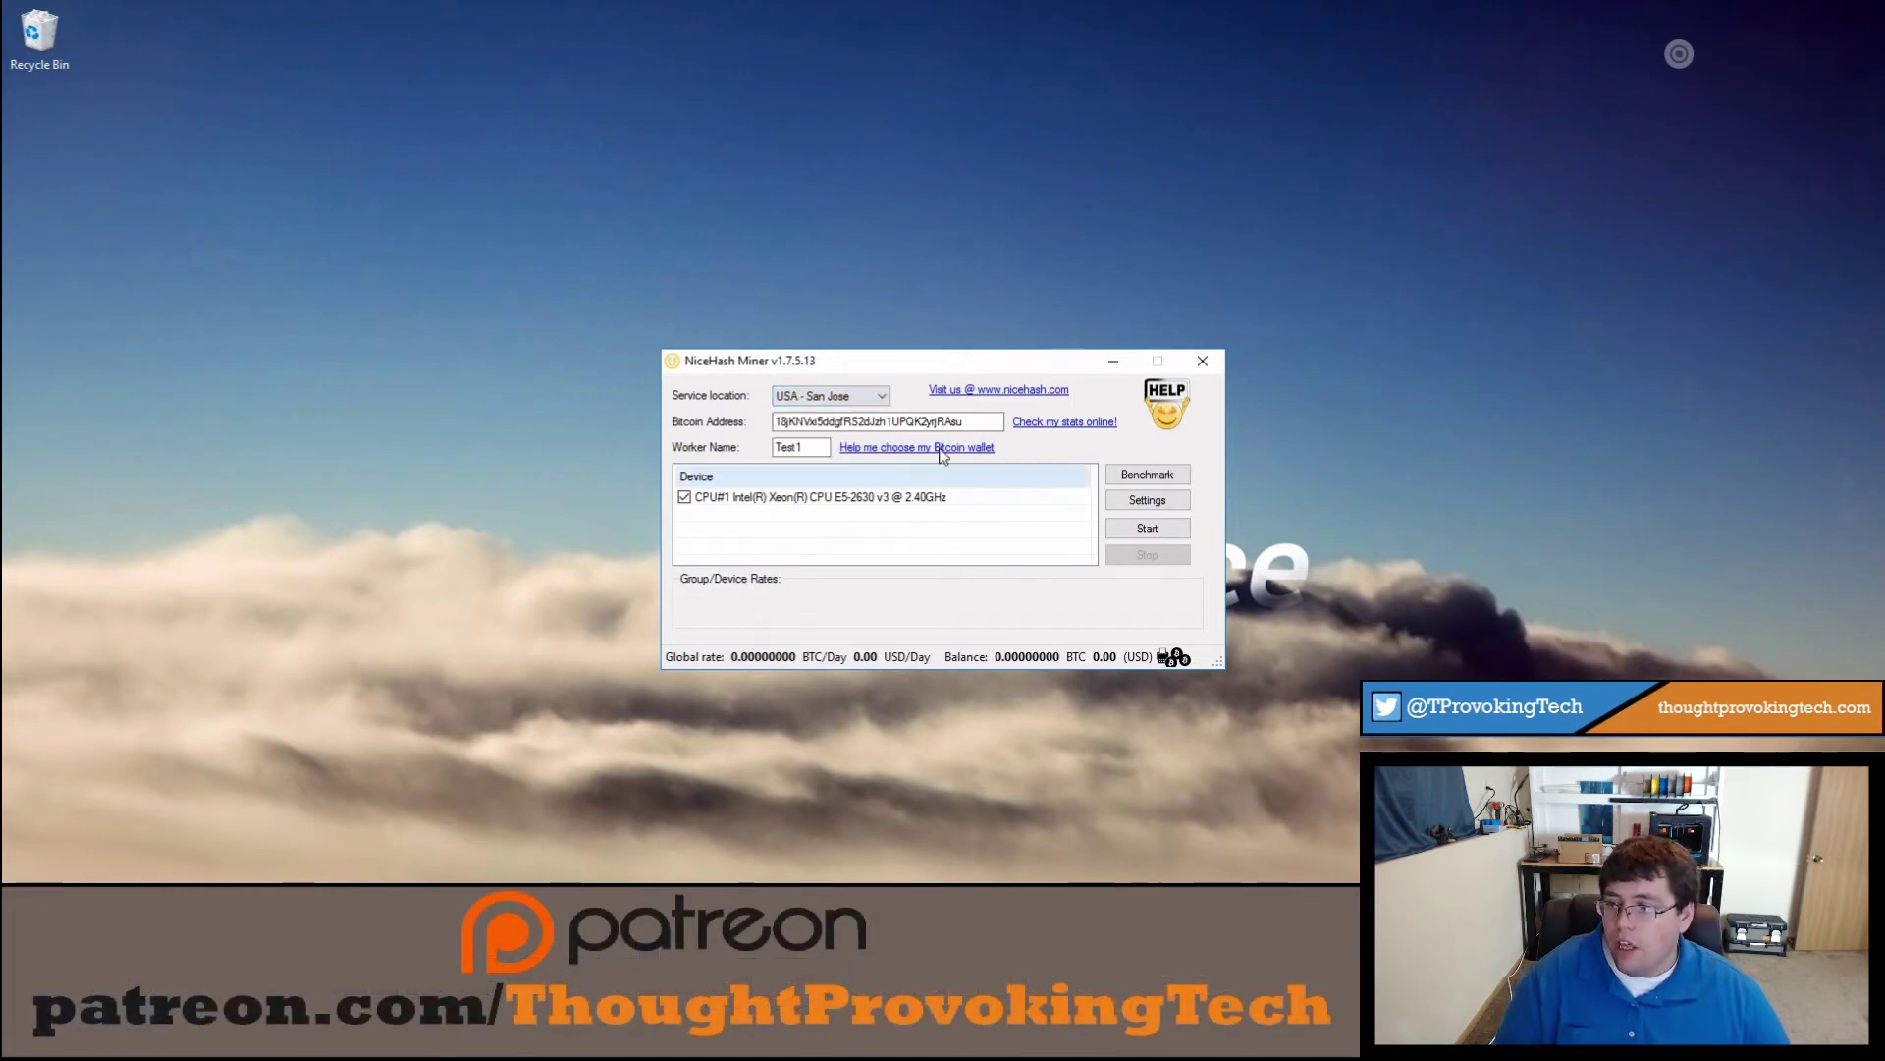
drag(815, 420, 985, 421)
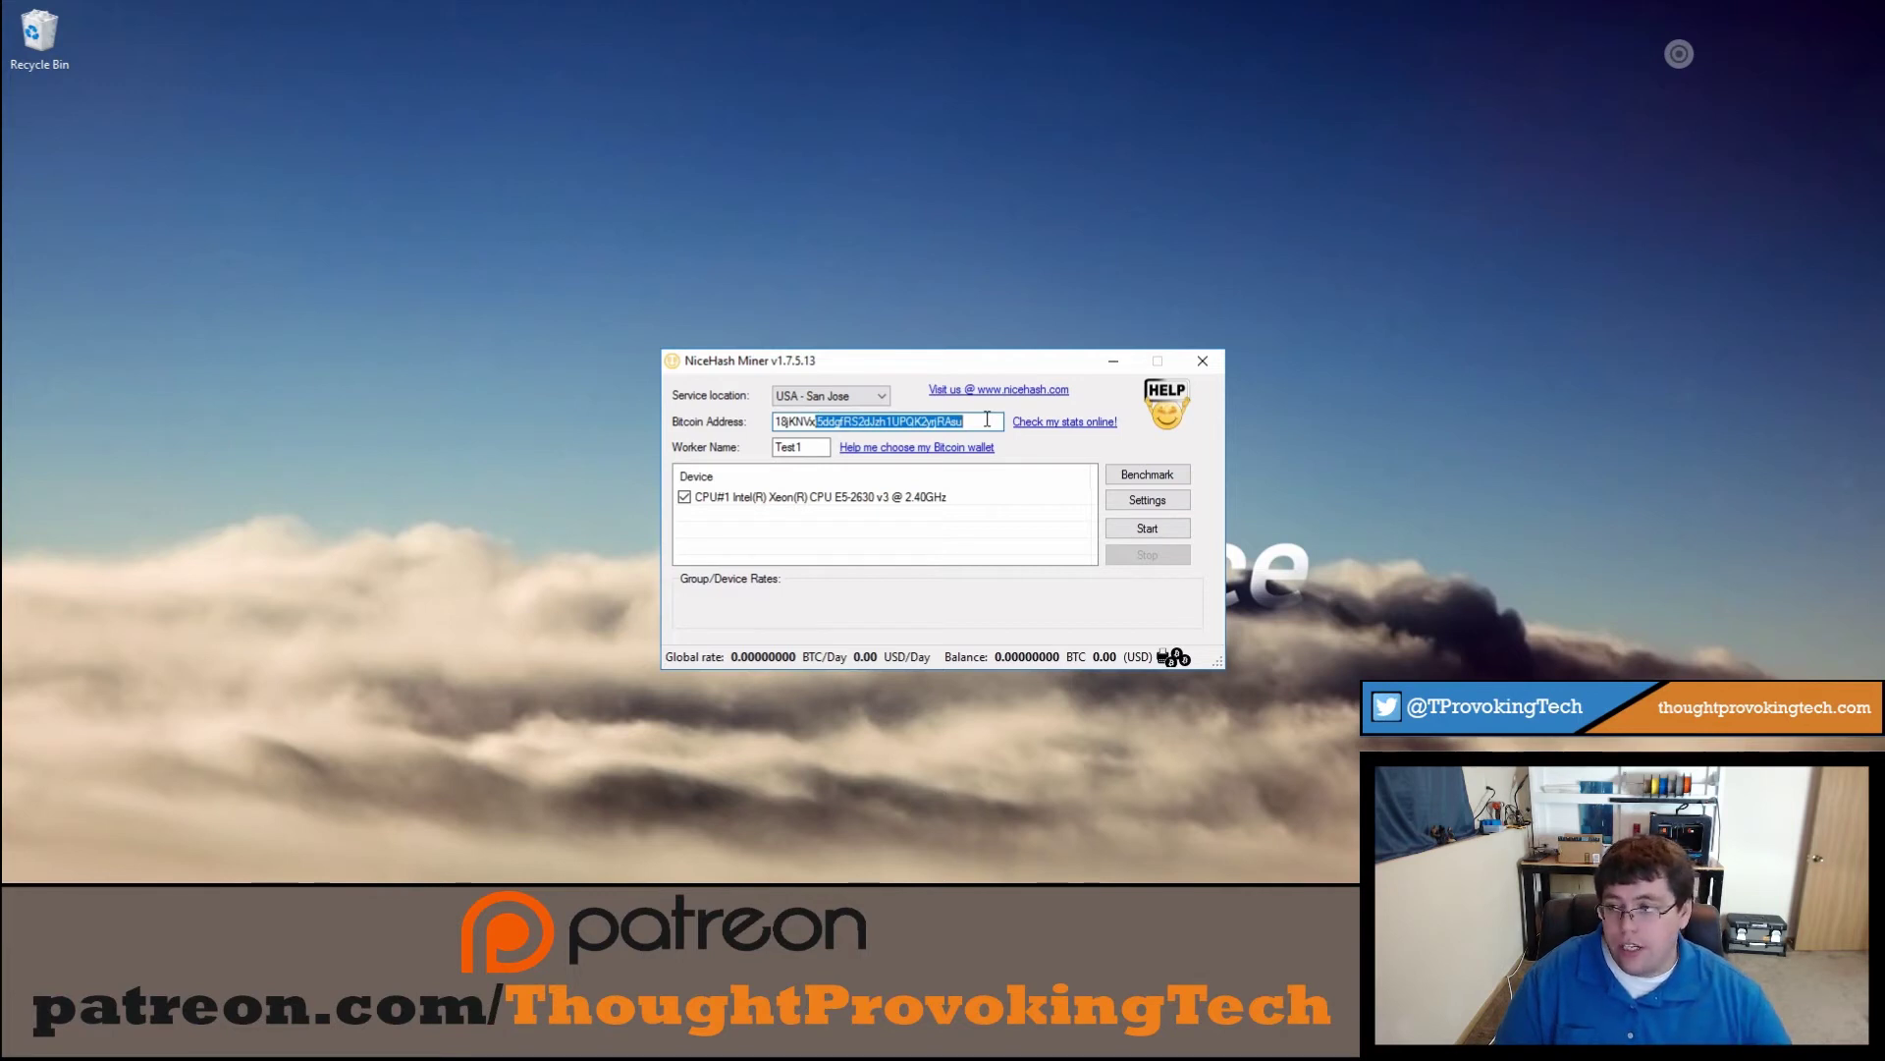
key(Tab)
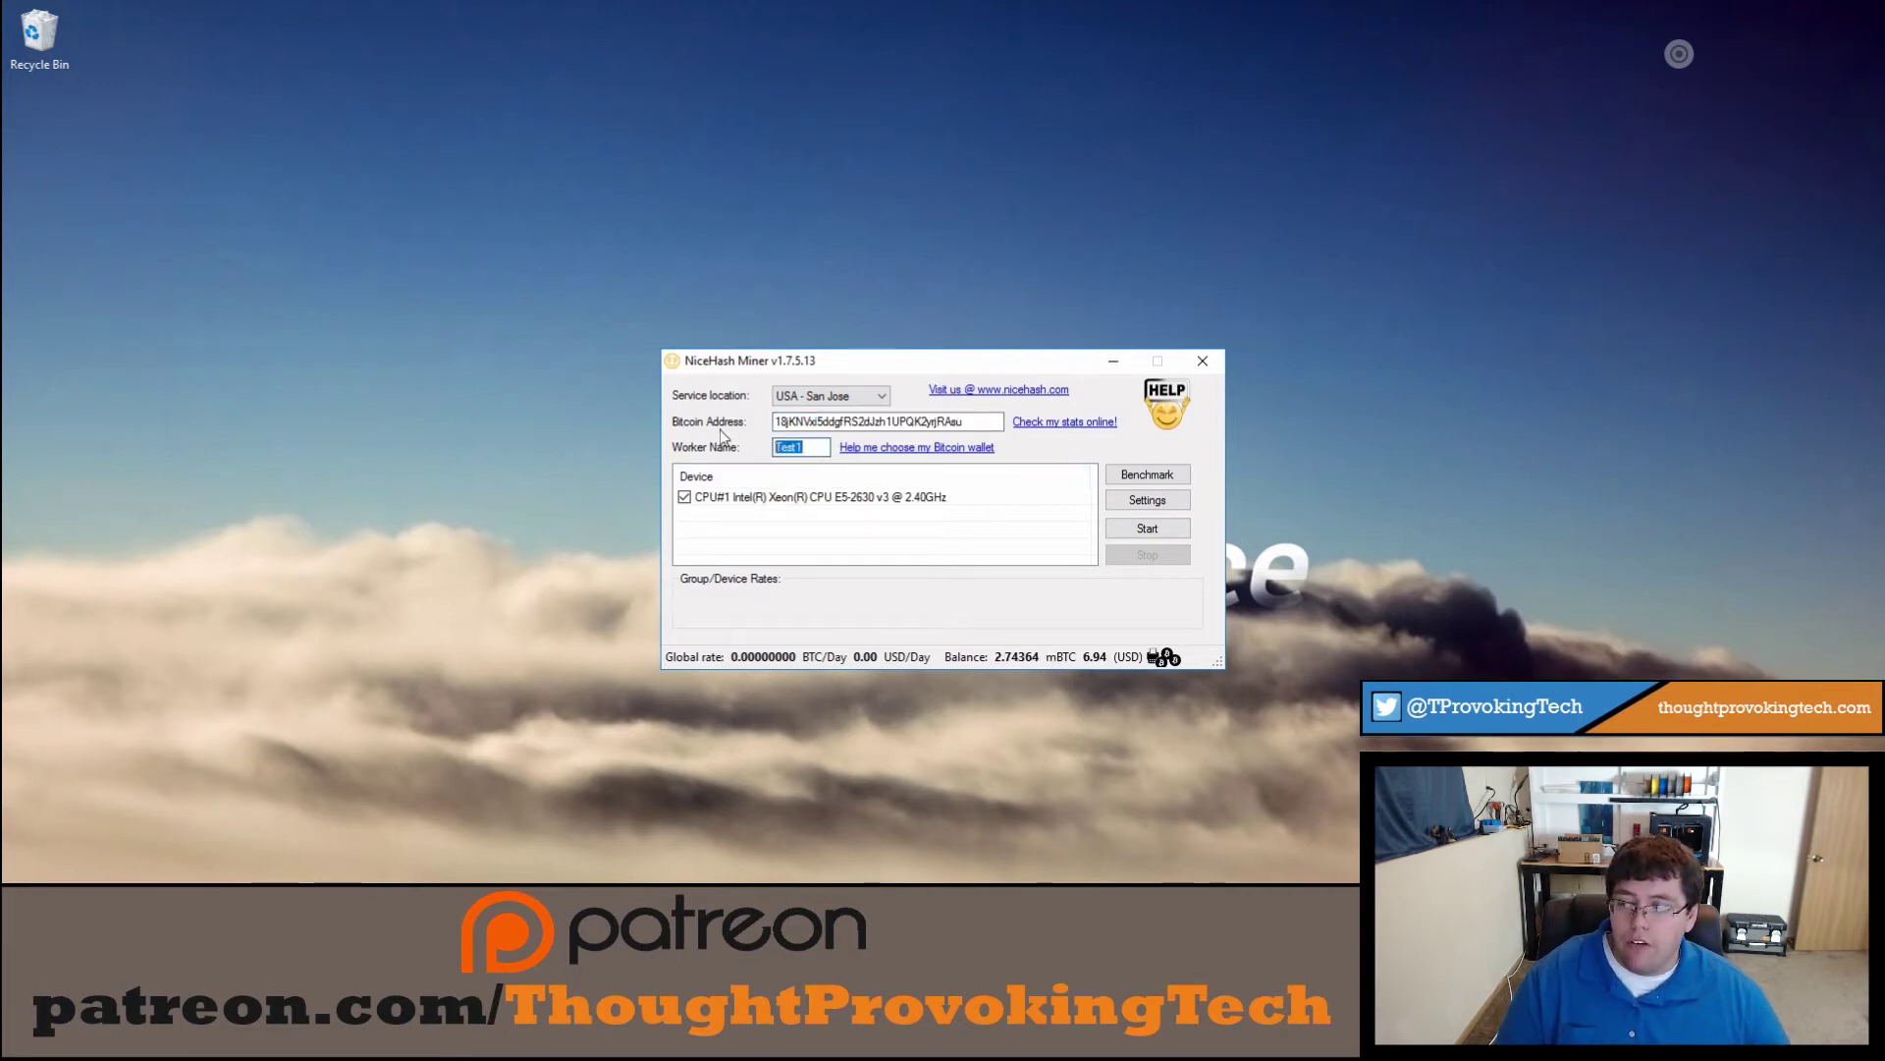
Step: Start CPU mining on CryptoNight and minimize the xmr-stak-cpu console
click(1169, 530)
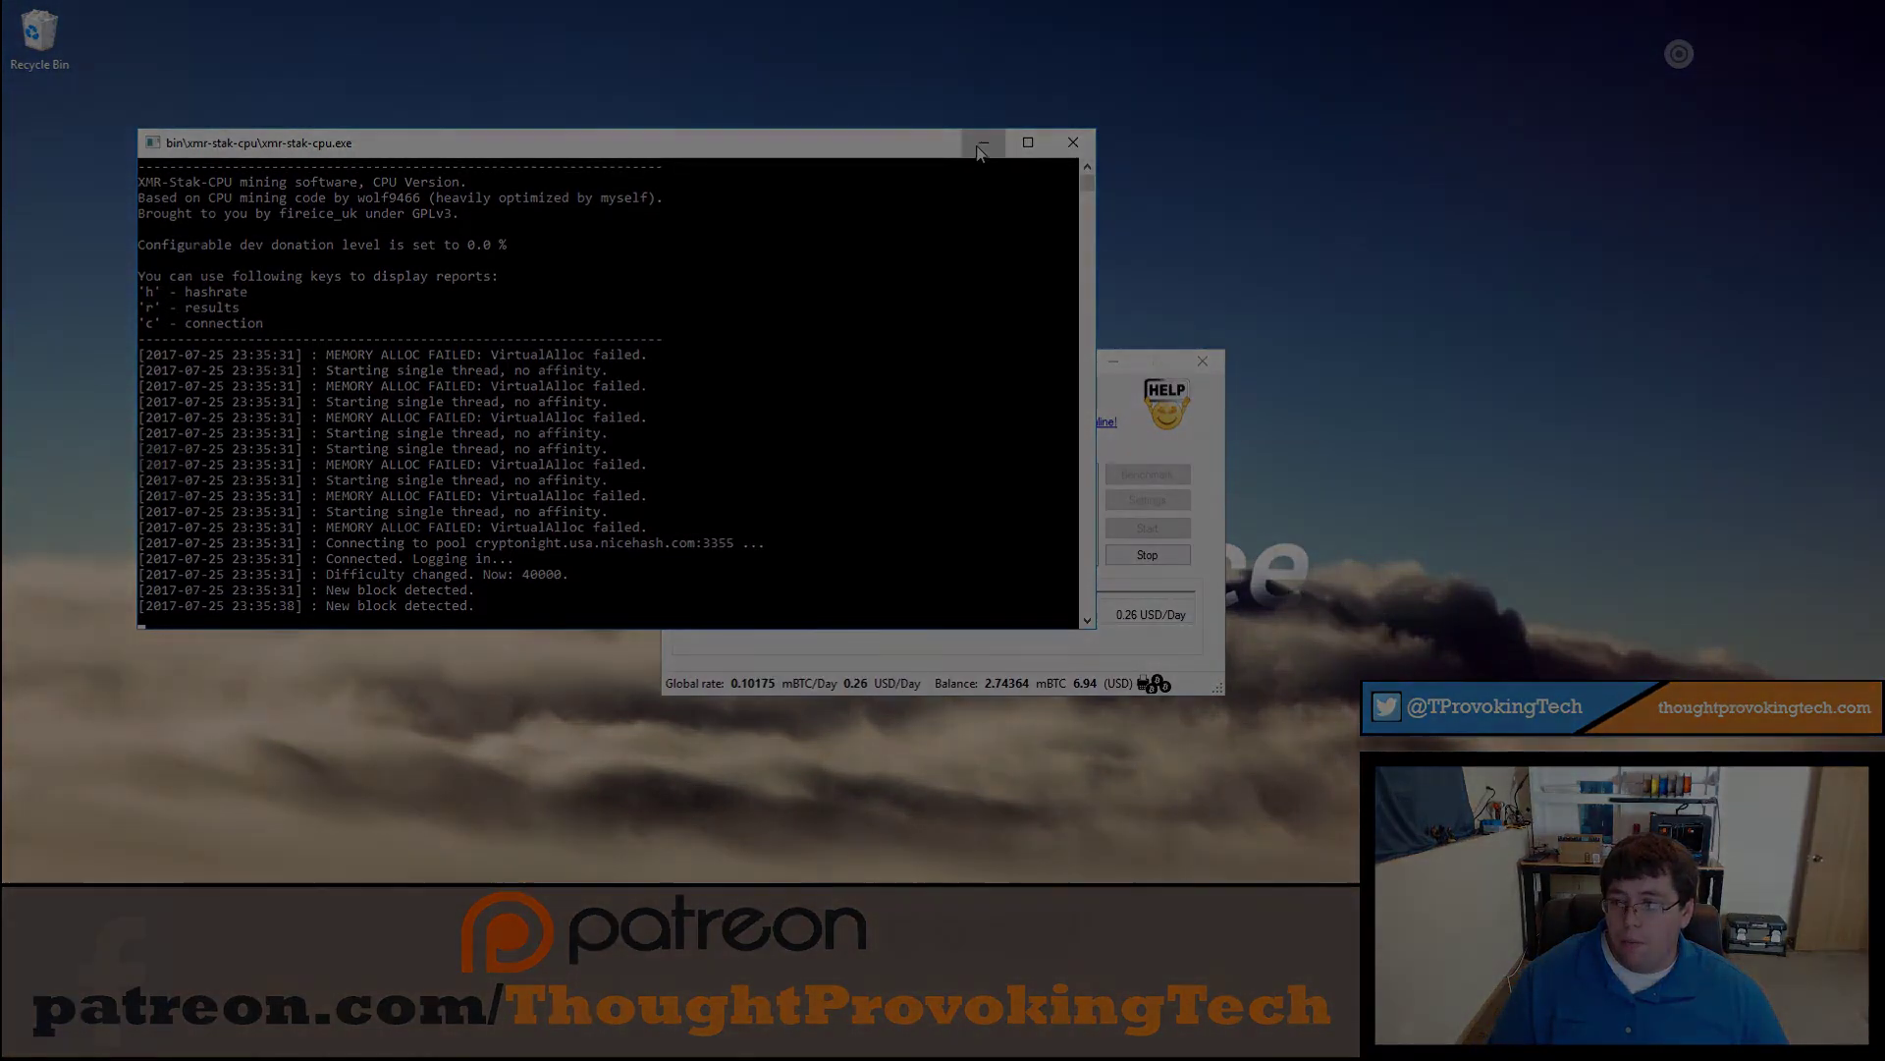
click(983, 145)
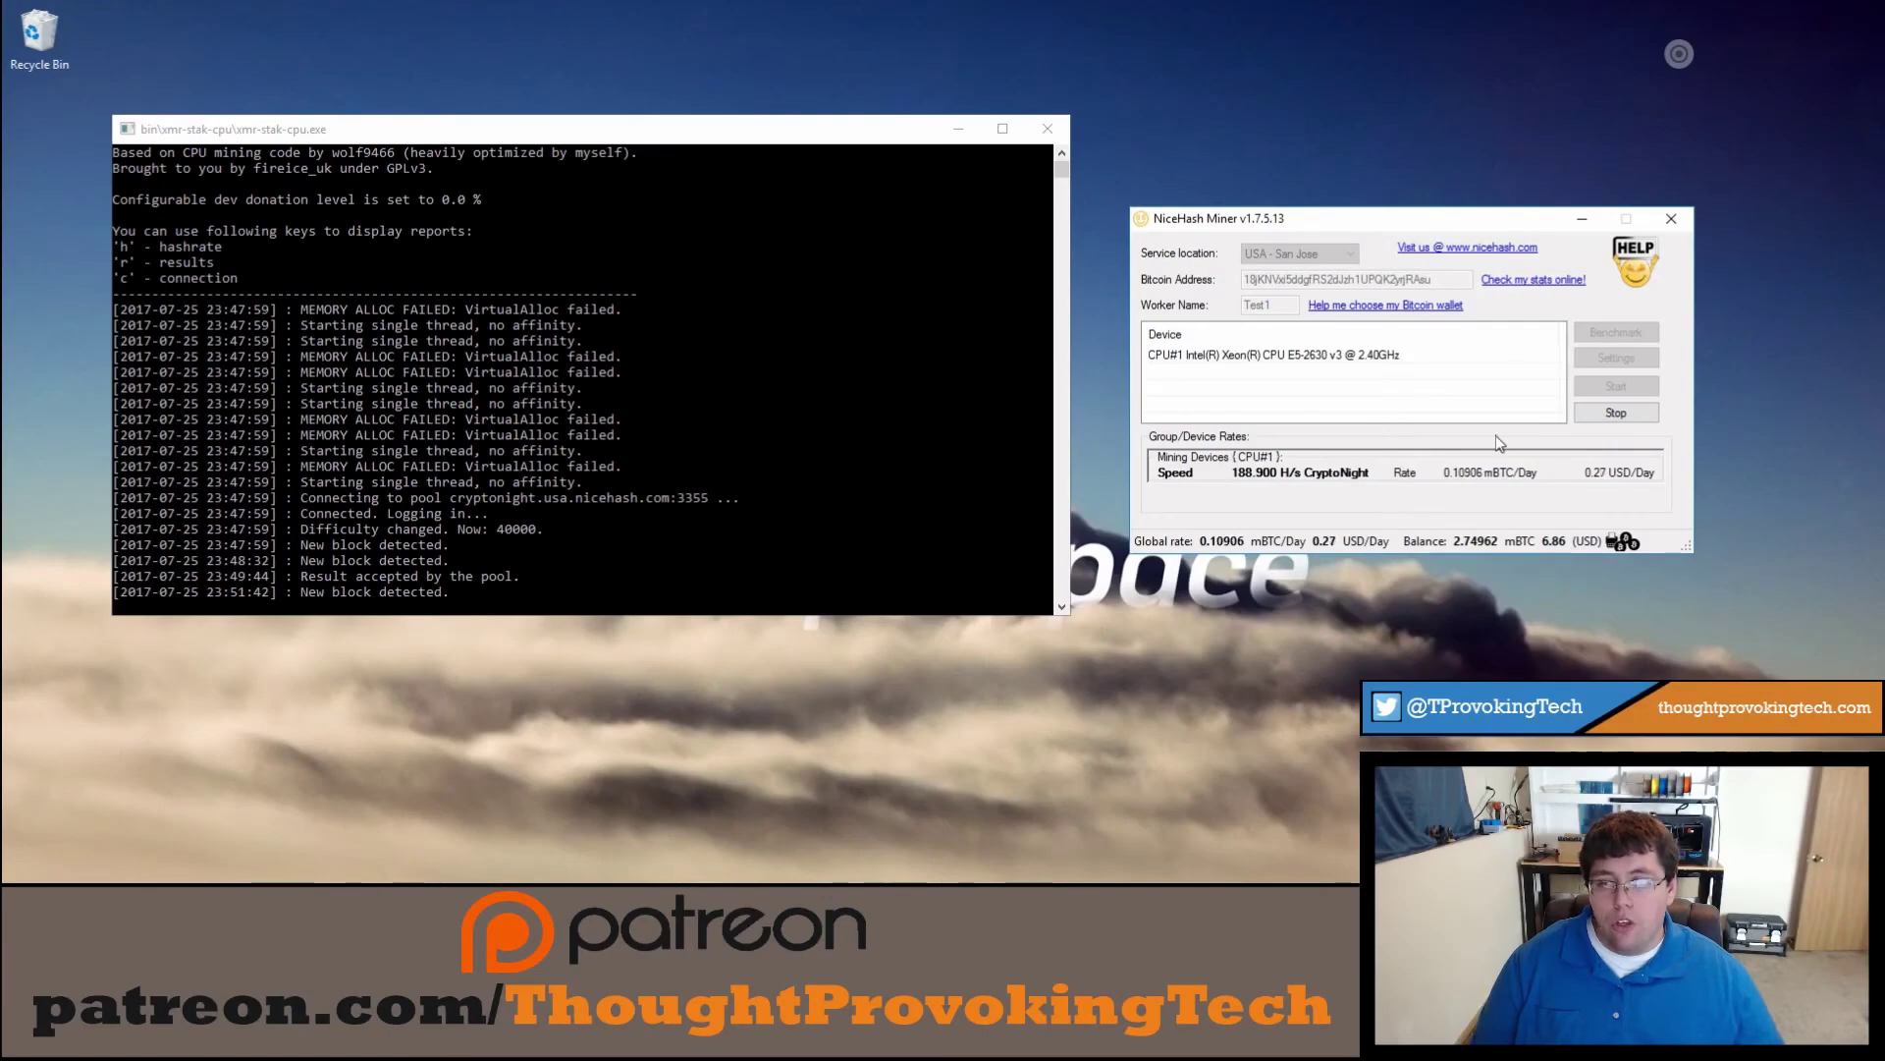